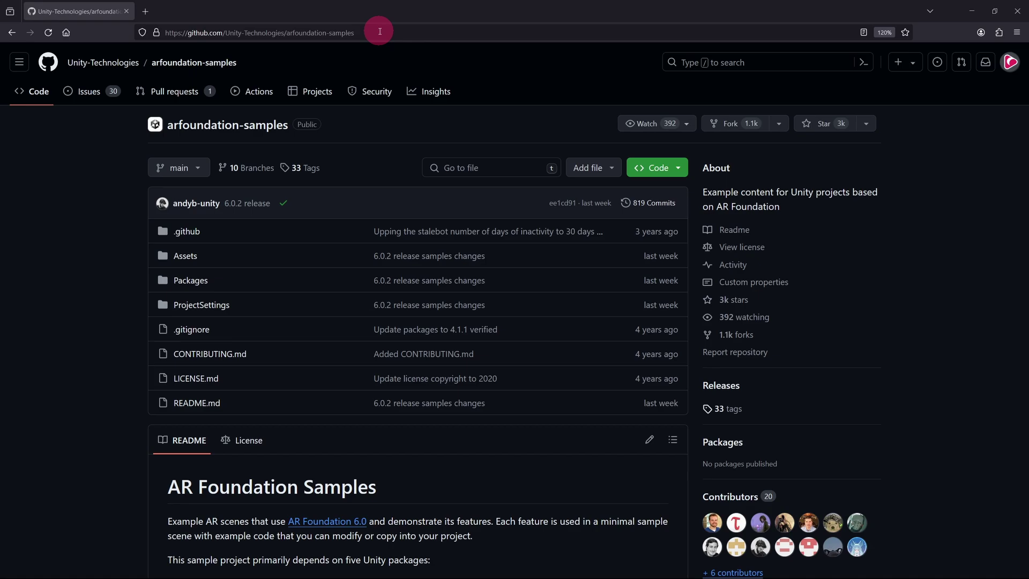
# Download the arfoundation-samples repo as a ZIP and open the extracted arfoundation-samples-main folder
pyautogui.click(661, 168)
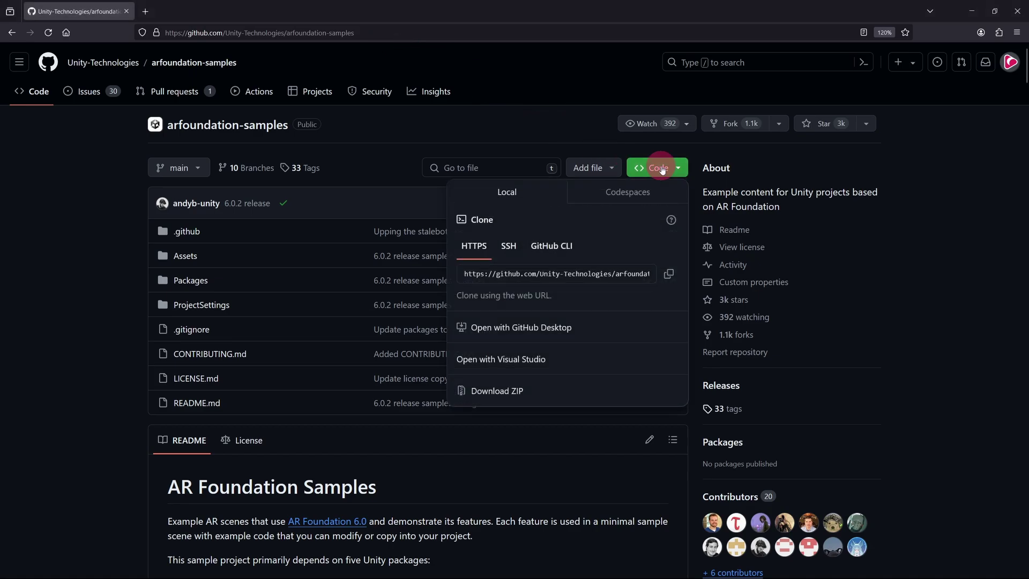
pyautogui.click(669, 274)
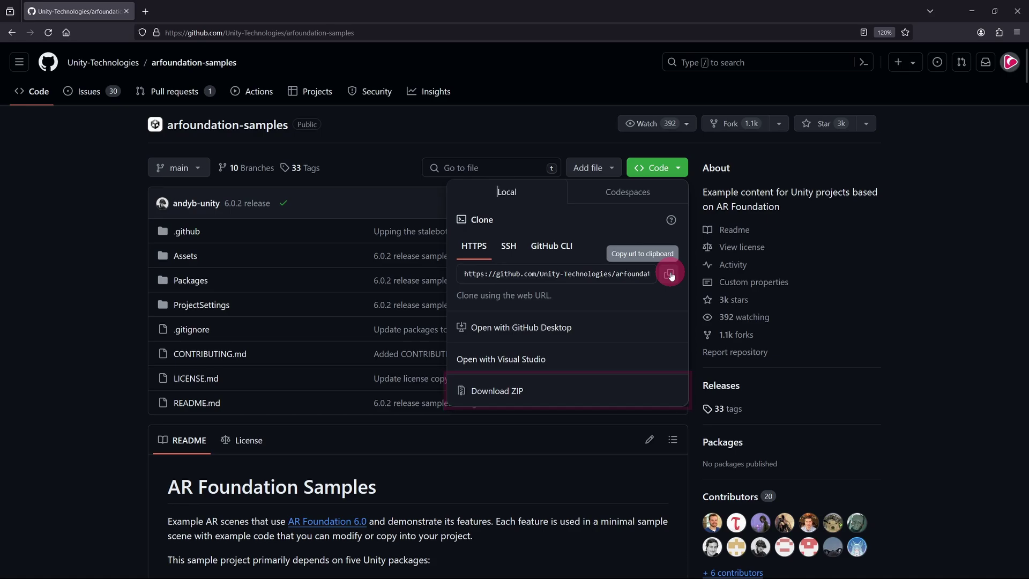
pyautogui.click(497, 392)
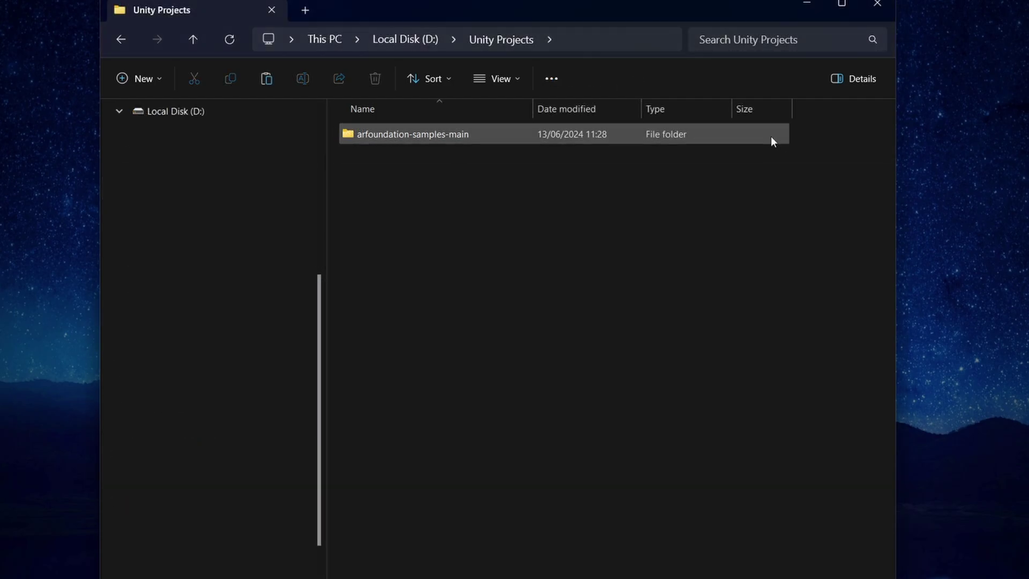
pyautogui.click(771, 136)
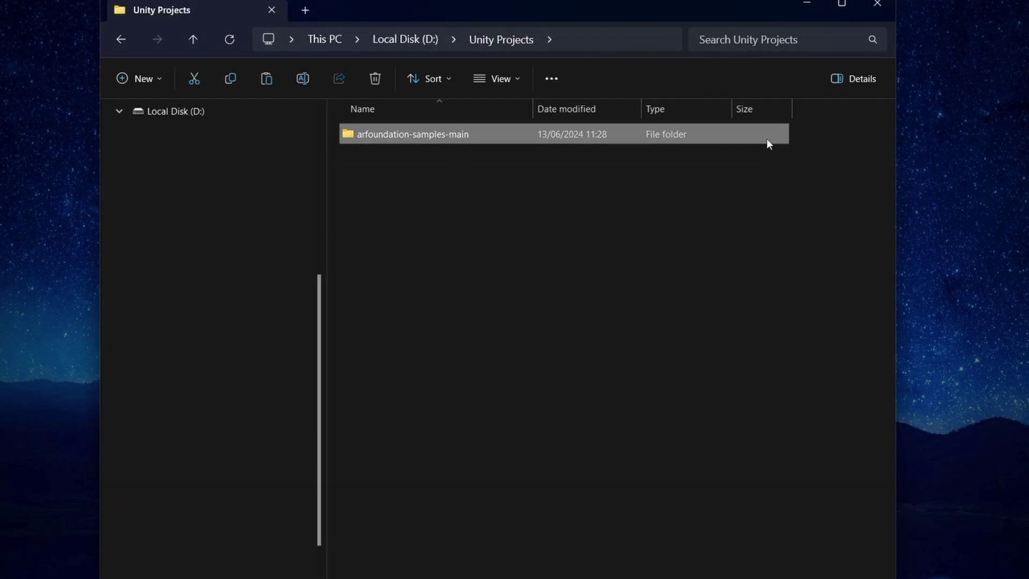
pyautogui.doubleClick(468, 134)
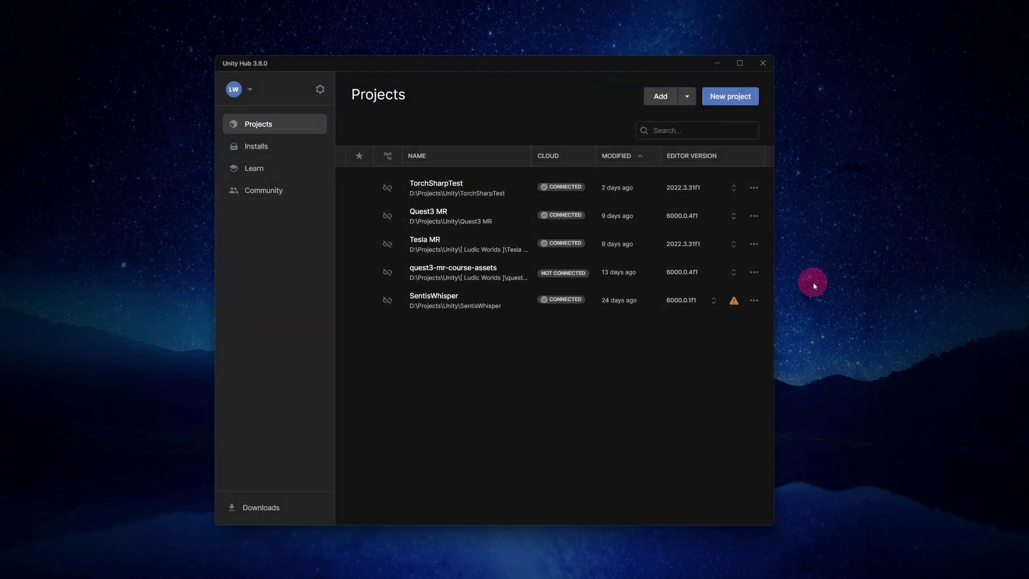
# Add the arfoundation-samples-main folder as a project in Unity Hub
pyautogui.click(667, 100)
pyautogui.click(560, 136)
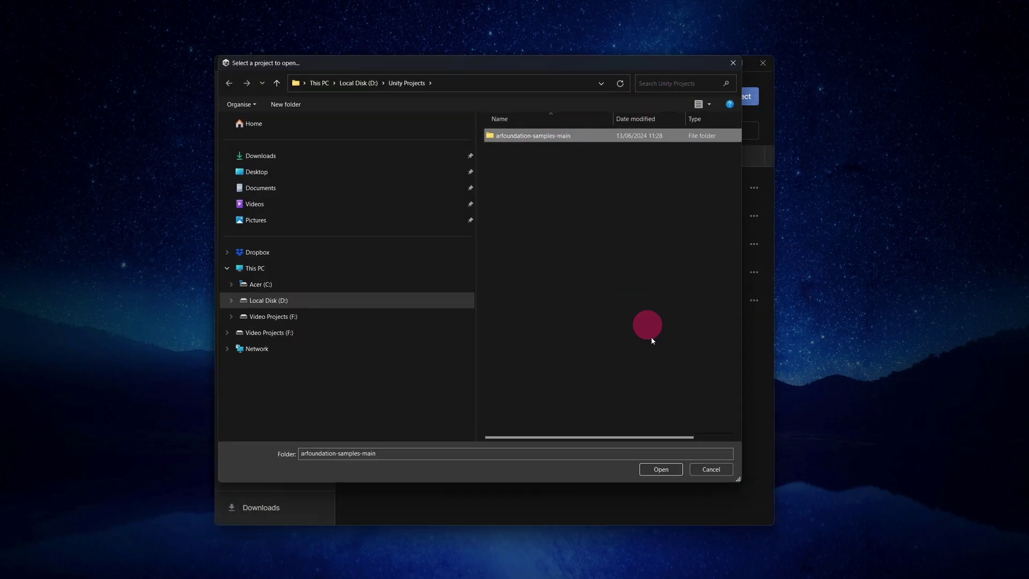
pyautogui.click(661, 470)
# Open the project with editor 6000.0.5f1, accepting the version change
pyautogui.click(378, 320)
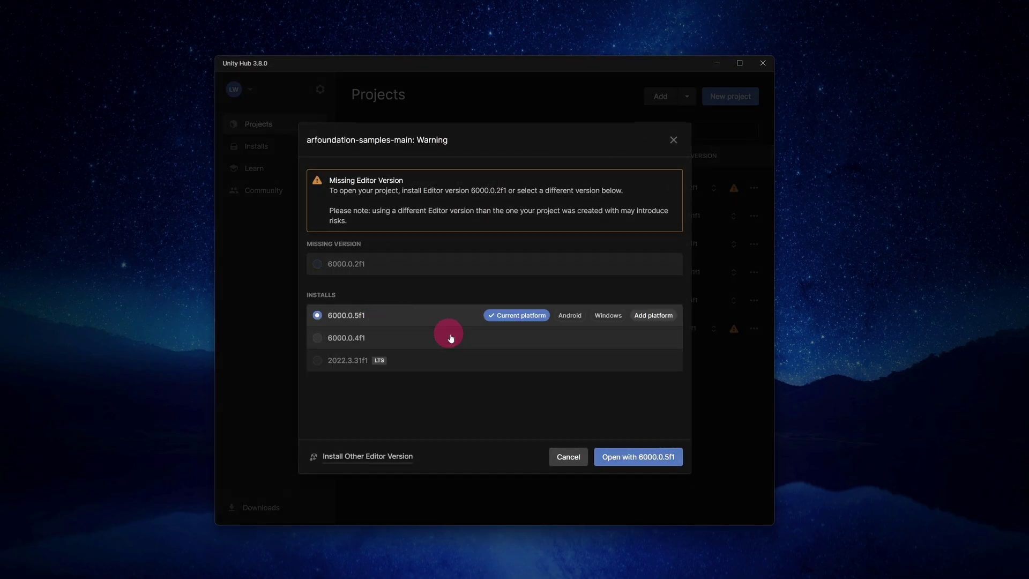
pyautogui.click(641, 459)
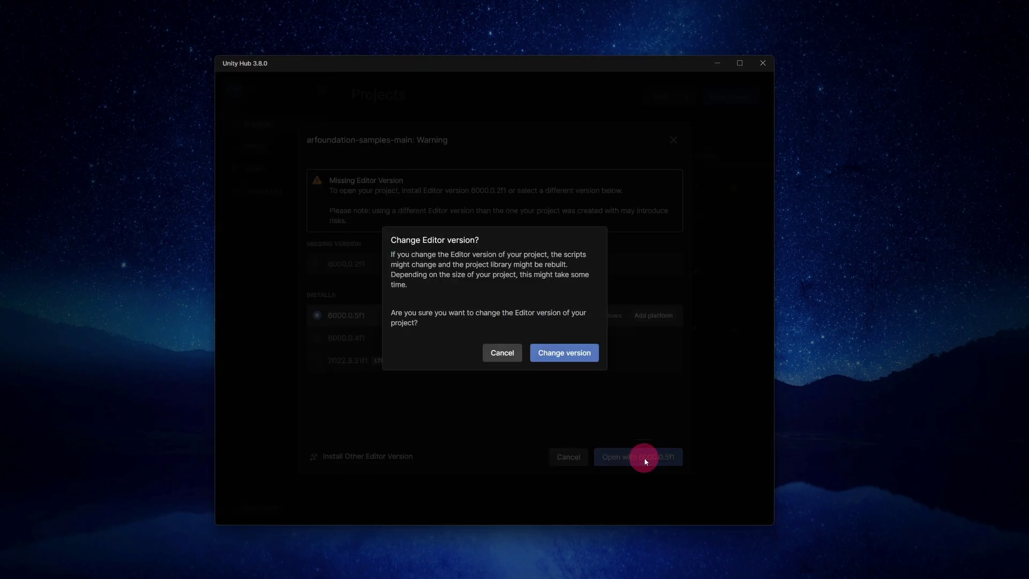
pyautogui.click(588, 357)
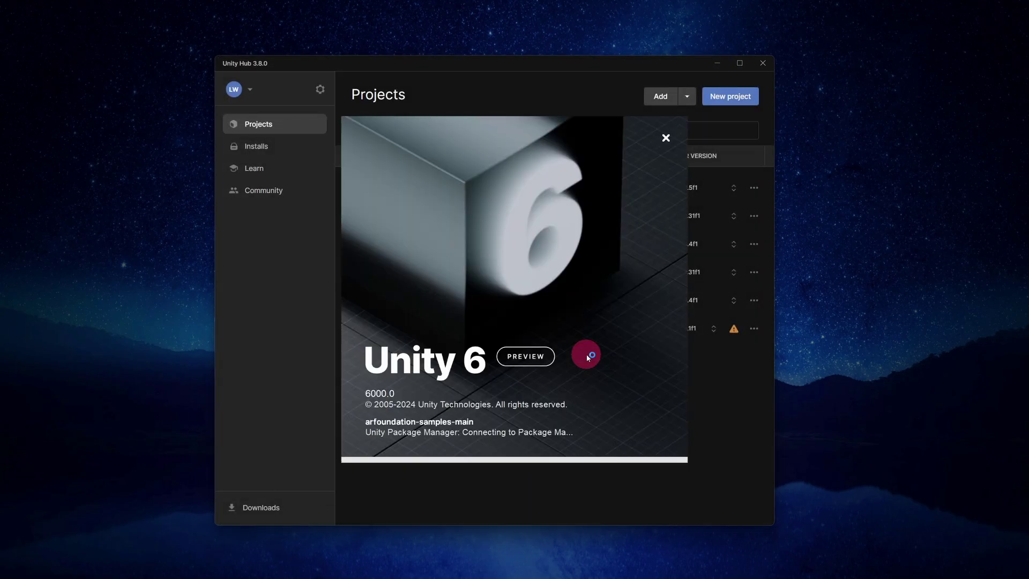
pyautogui.click(534, 356)
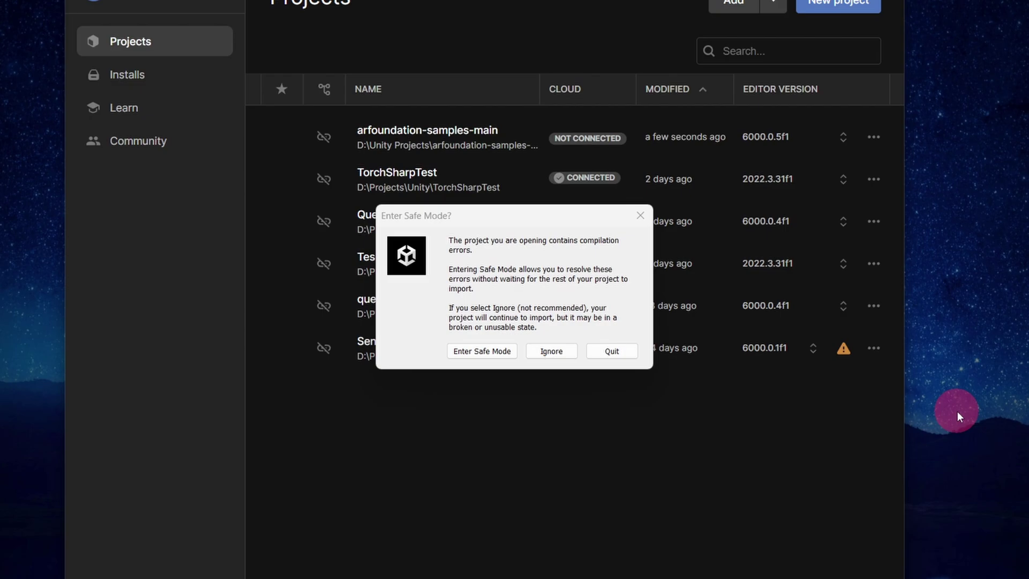
# Ignore Safe Mode and close the Project Settings validation window
pyautogui.click(565, 352)
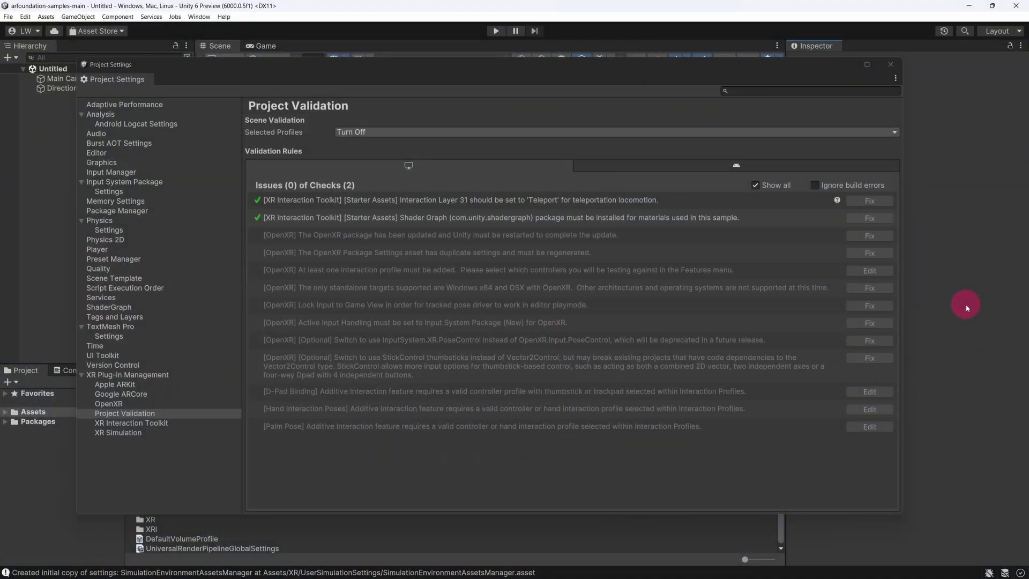
pyautogui.click(891, 65)
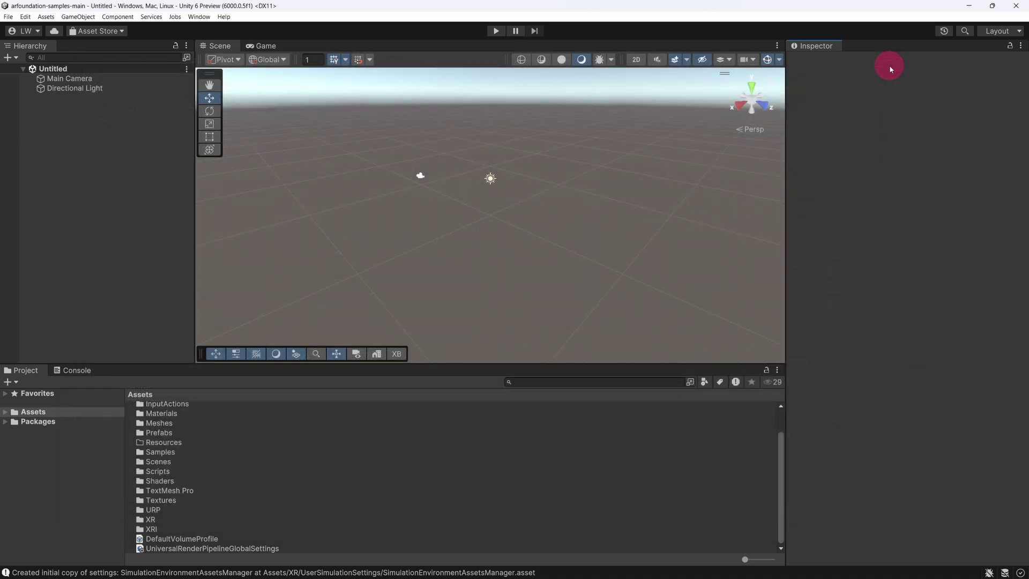
pyautogui.click(7, 17)
# Switch the build platform to Android with ASTC texture compression and edit the Scene List
pyautogui.click(54, 136)
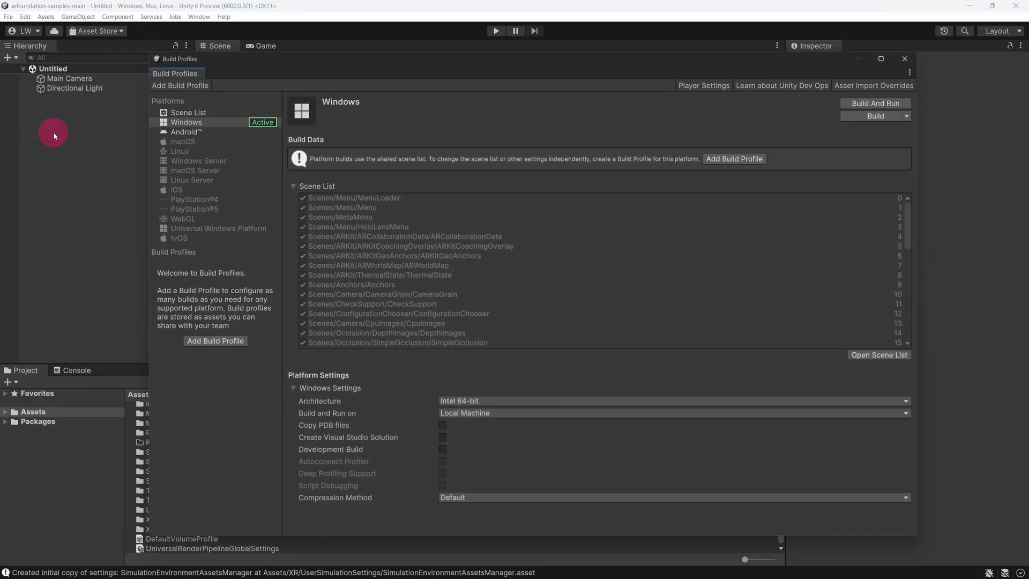
pyautogui.click(188, 133)
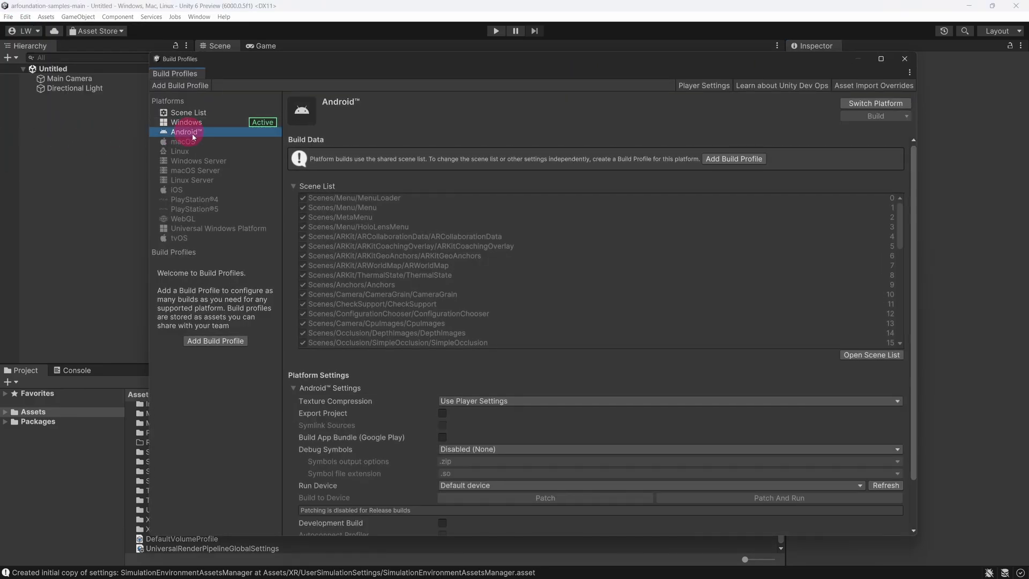
pyautogui.click(538, 406)
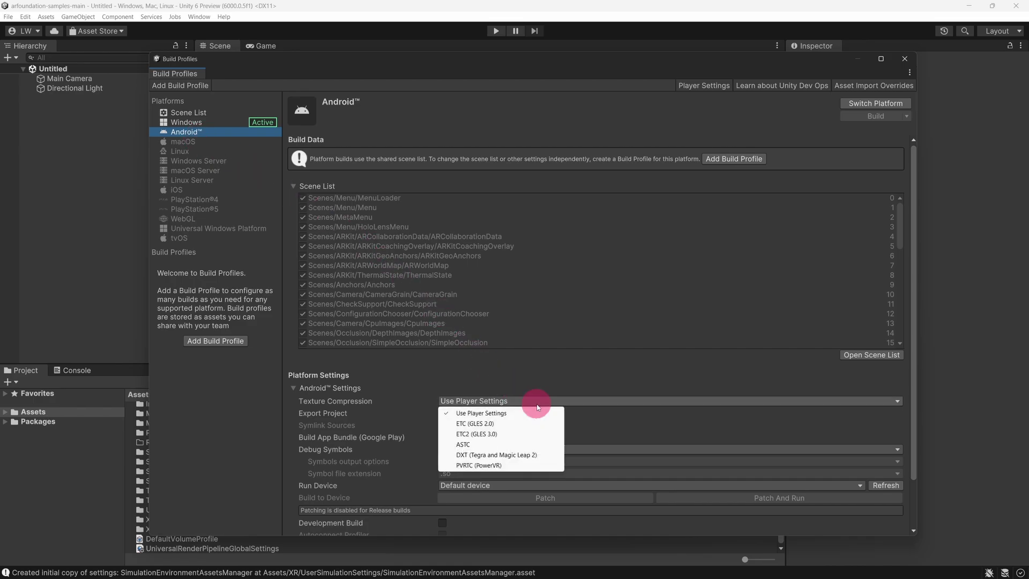
pyautogui.click(530, 443)
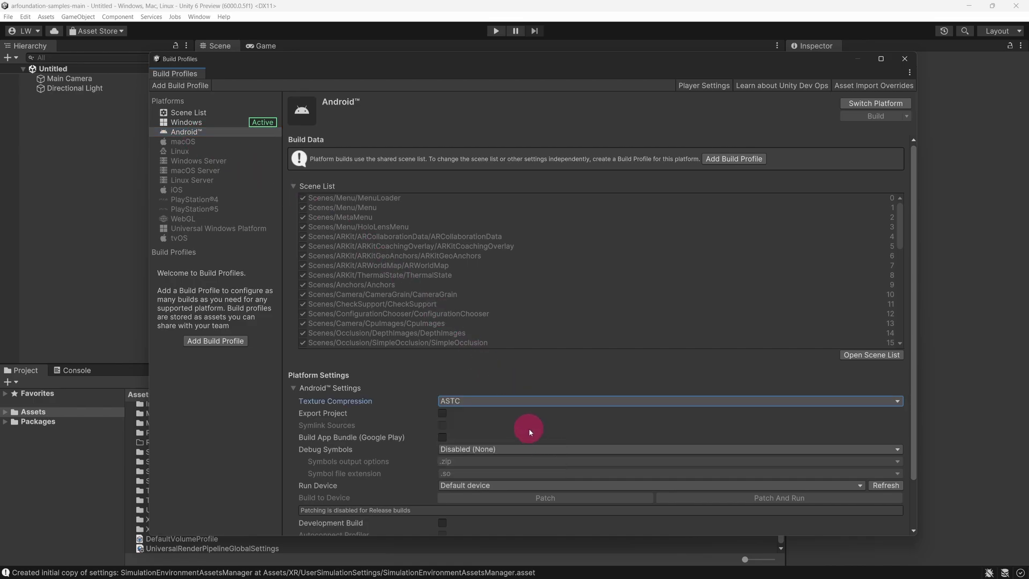
pyautogui.click(860, 103)
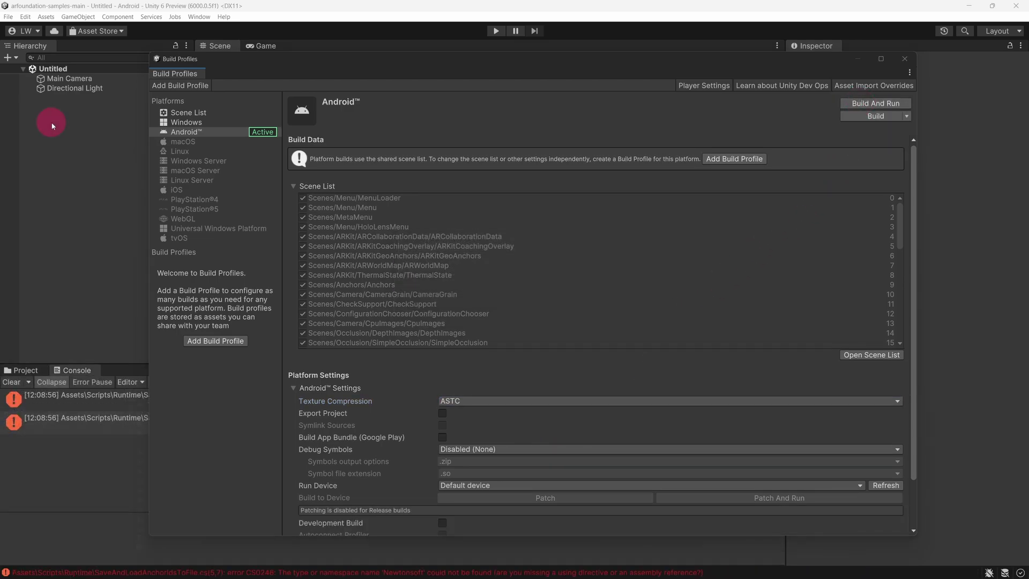
pyautogui.click(872, 355)
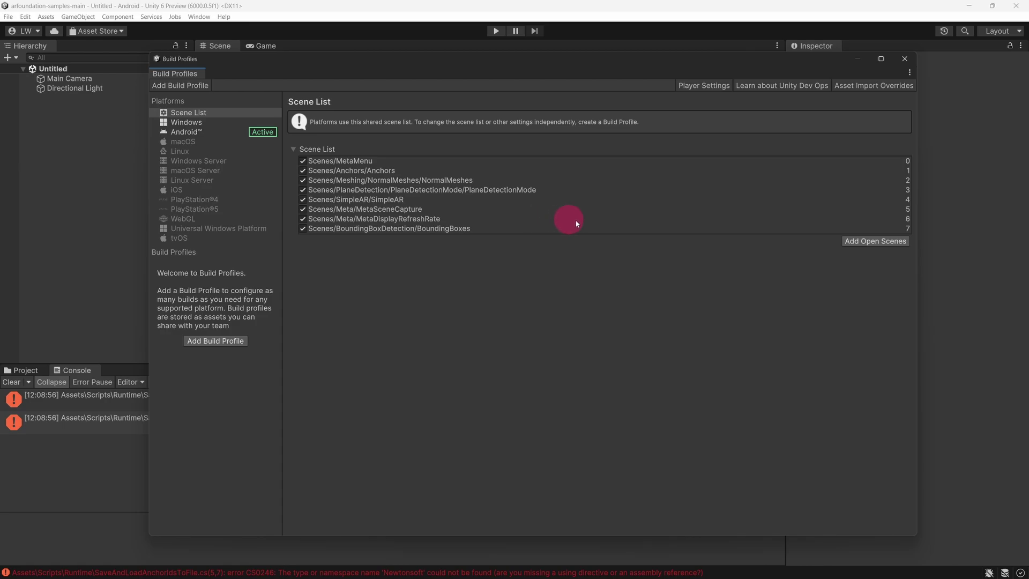
# Close Build Profiles and open the MetaMenu scene from Assets/Scenes
pyautogui.click(911, 59)
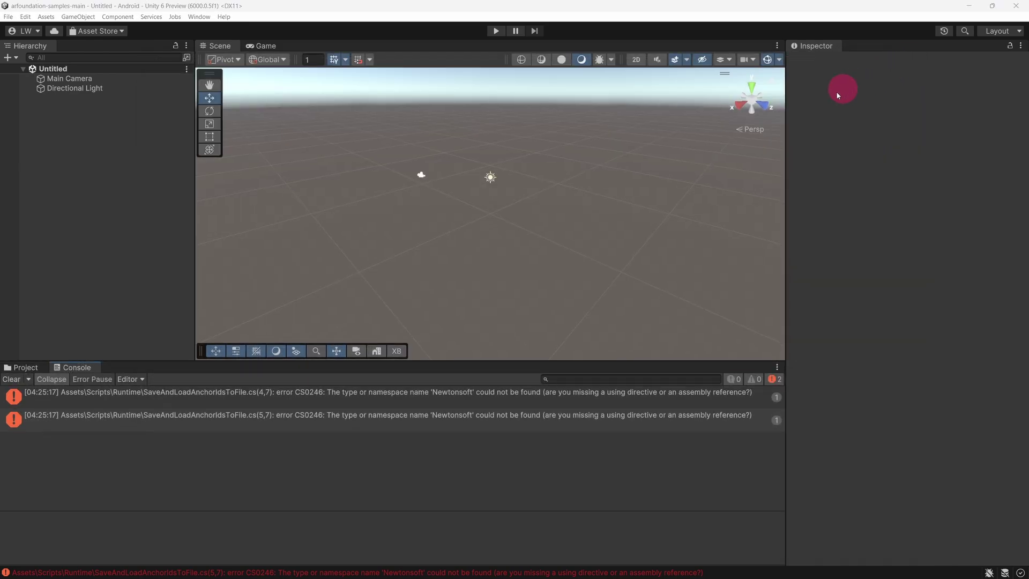
pyautogui.click(25, 368)
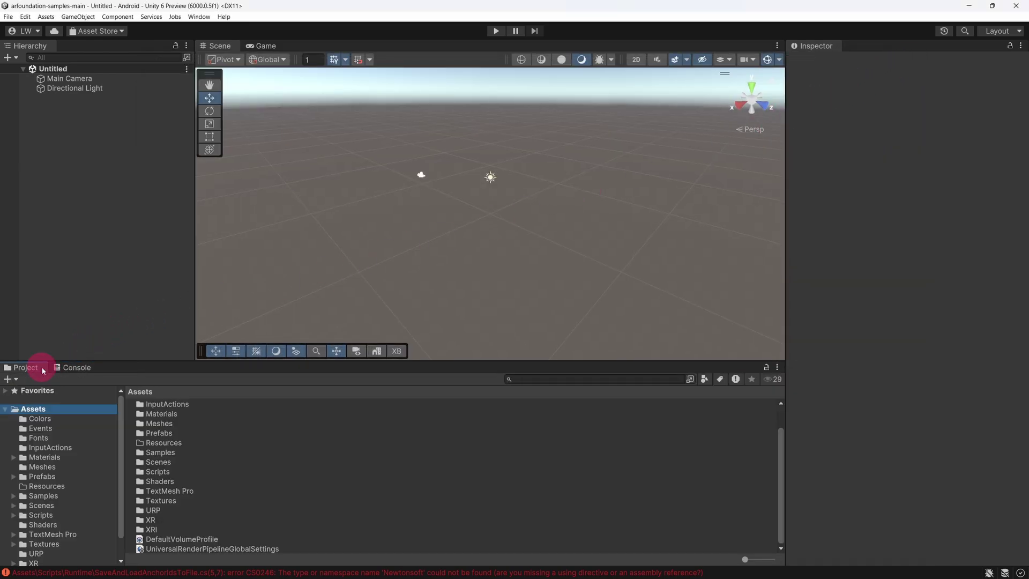
pyautogui.click(69, 505)
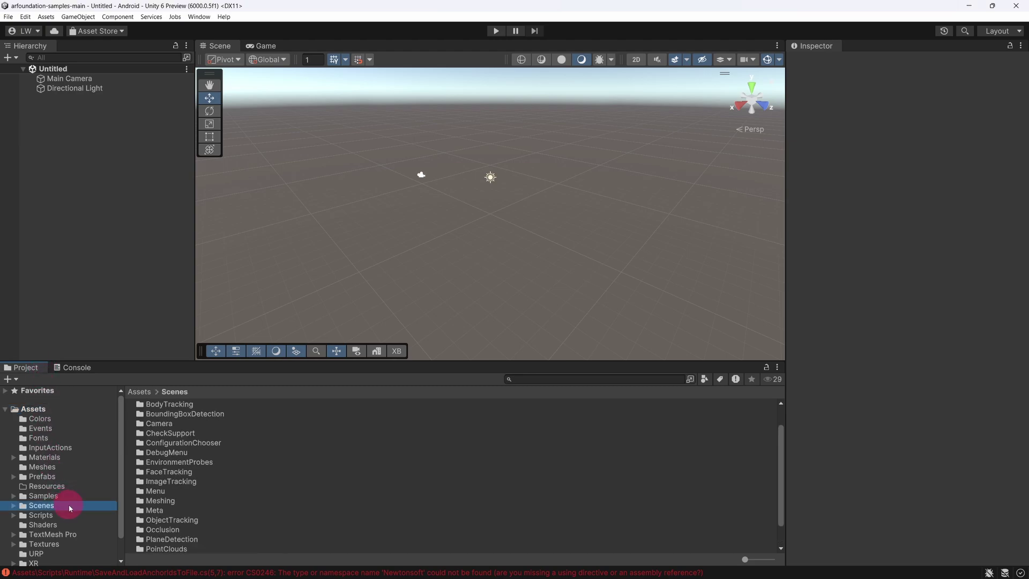
pyautogui.moveTo(777, 471); pyautogui.dragTo(779, 498)
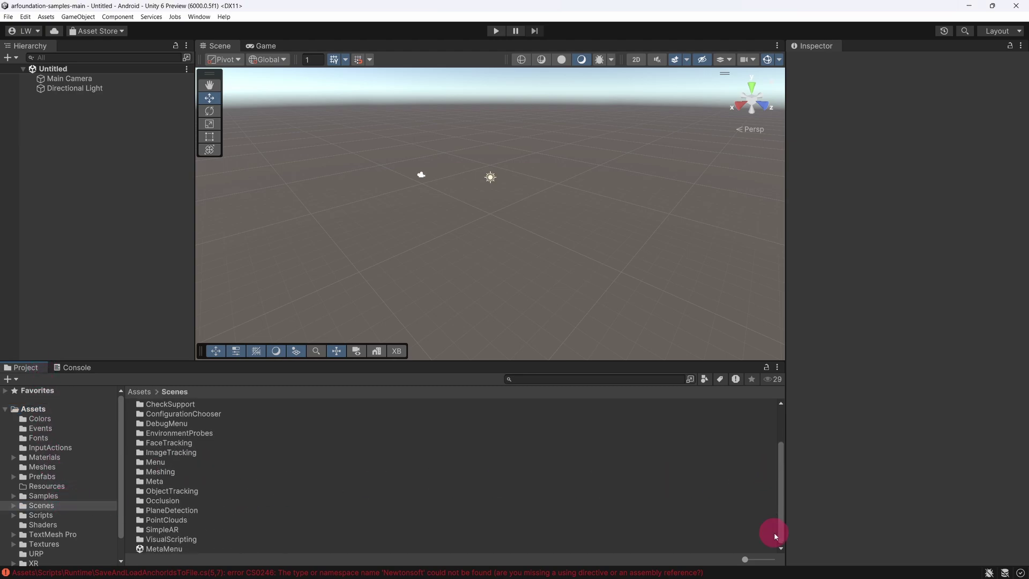
pyautogui.doubleClick(270, 549)
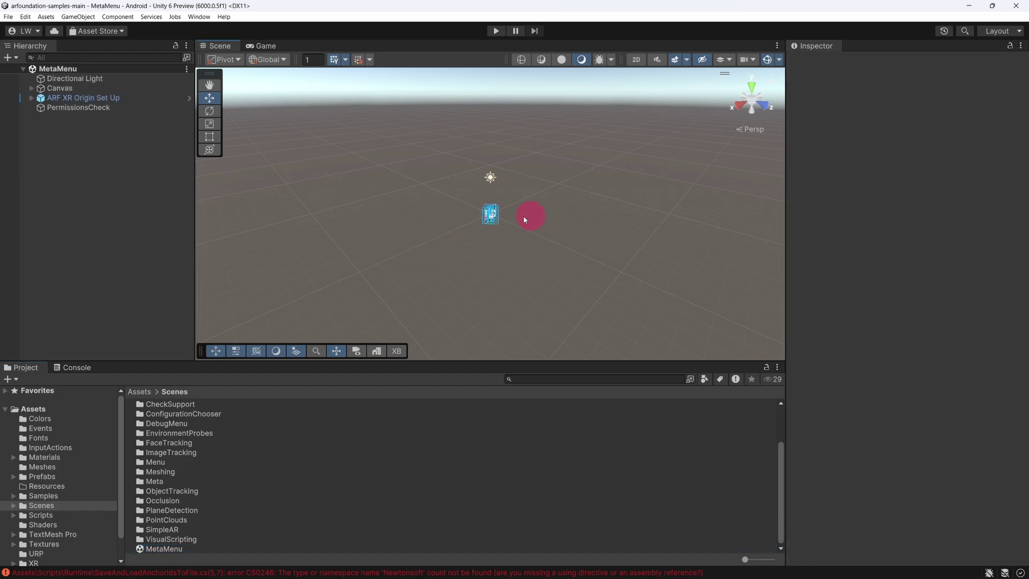
# Frame the Canvas to bring the AR Foundation Meta Samples menu panel into view
pyautogui.click(140, 89)
pyautogui.press('f')
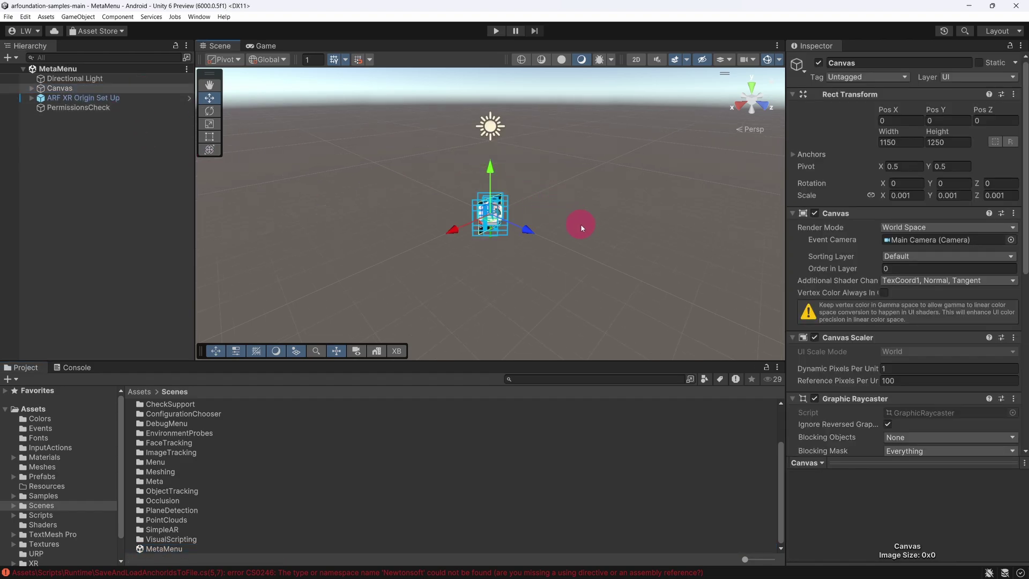
pyautogui.keyDown('alt'); pyautogui.moveTo(581, 224); pyautogui.dragTo(981, 211); pyautogui.keyUp('alt')
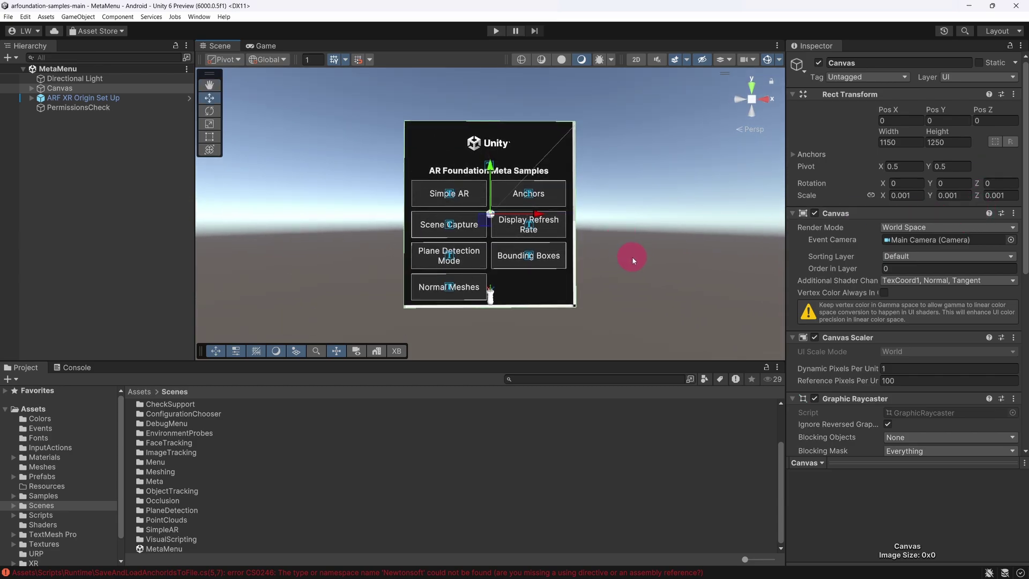
pyautogui.scroll(5, 630, 261)
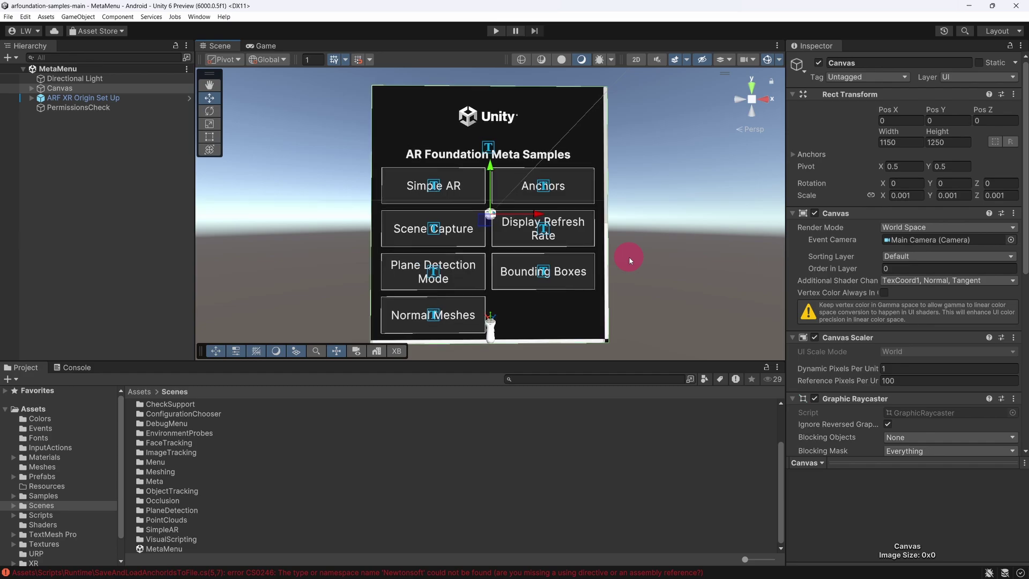
pyautogui.click(630, 261)
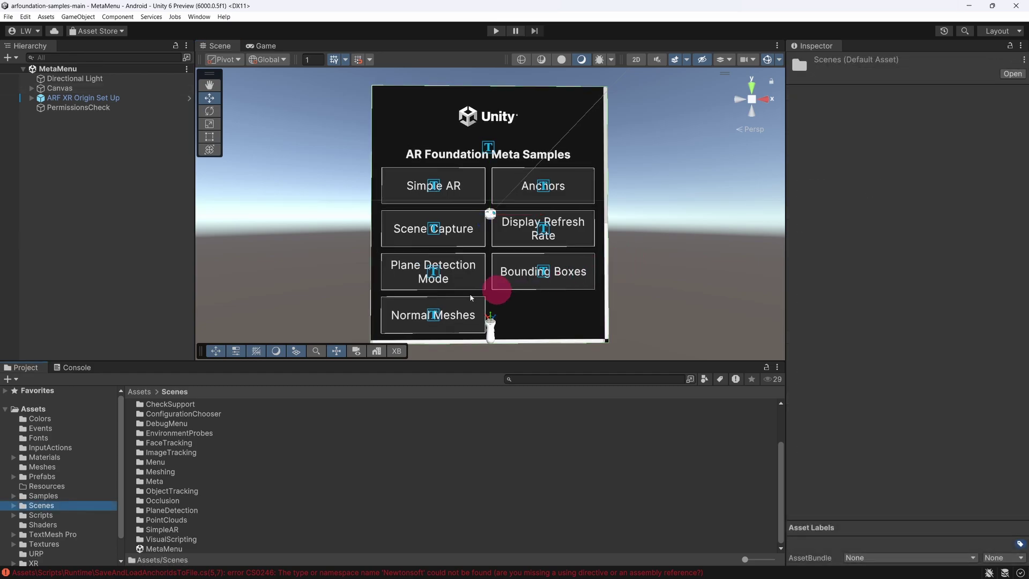
pyautogui.click(82, 368)
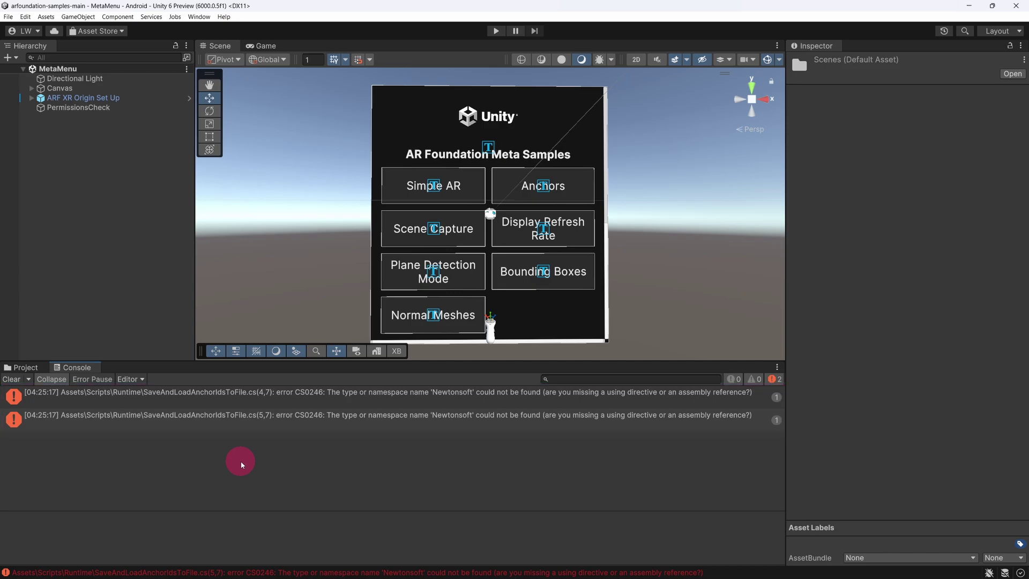
# Show the full message of the first CS0246 Newtonsoft error in the console
pyautogui.press('Down')
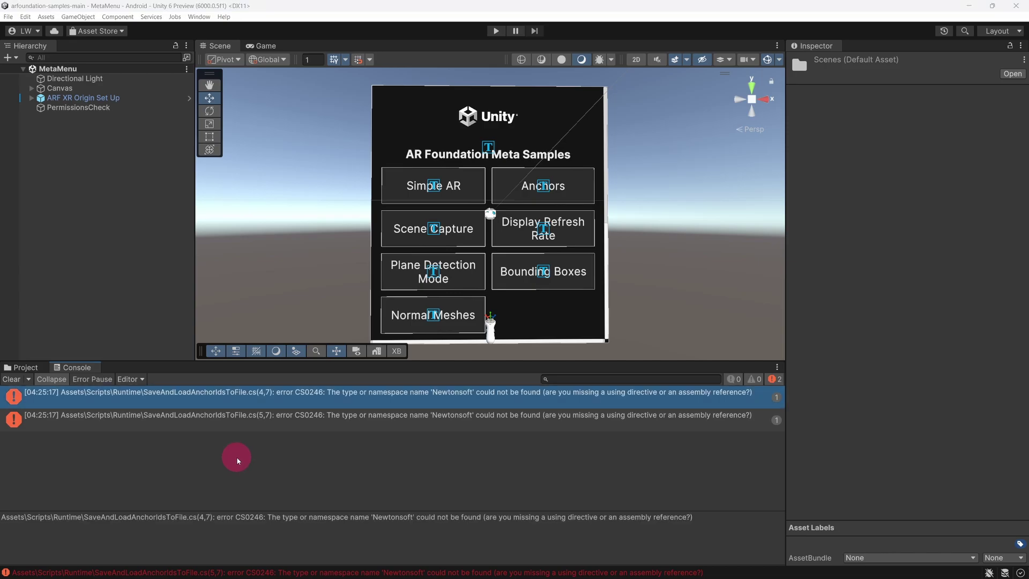
pyautogui.click(198, 17)
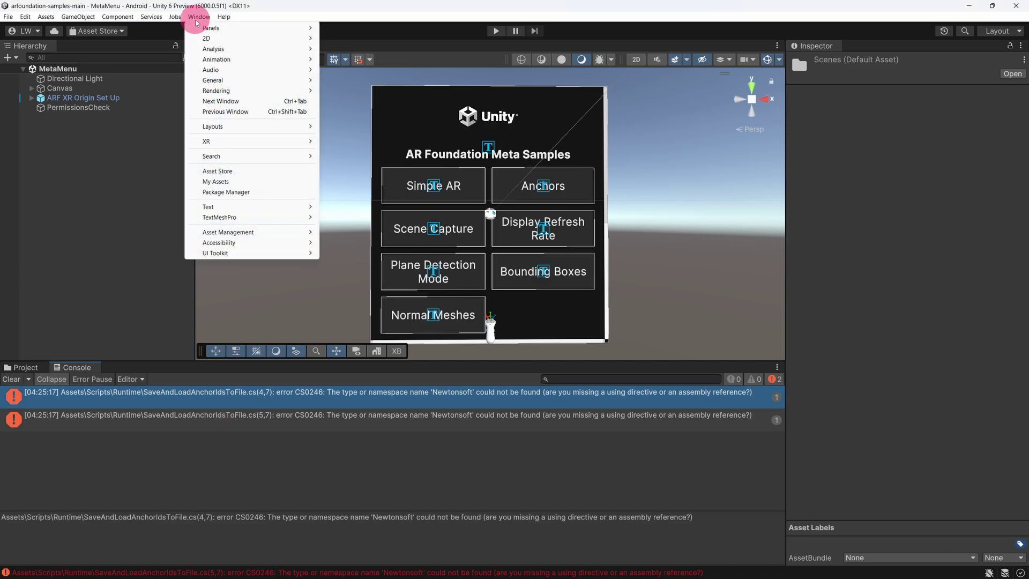
# Install com.unity.nuget.newtonsoft-json by name through the Package Manager
pyautogui.click(257, 192)
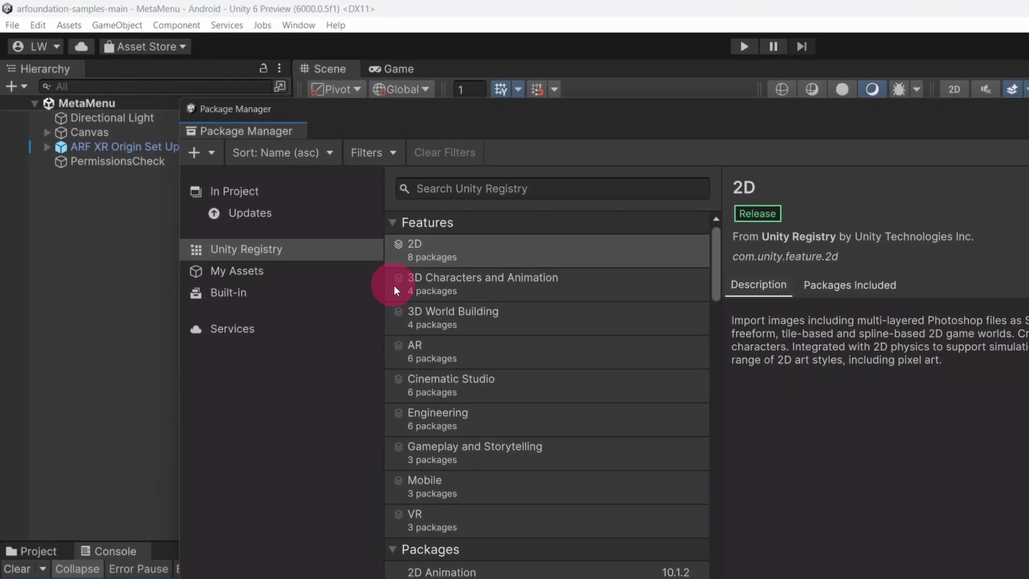
pyautogui.click(212, 153)
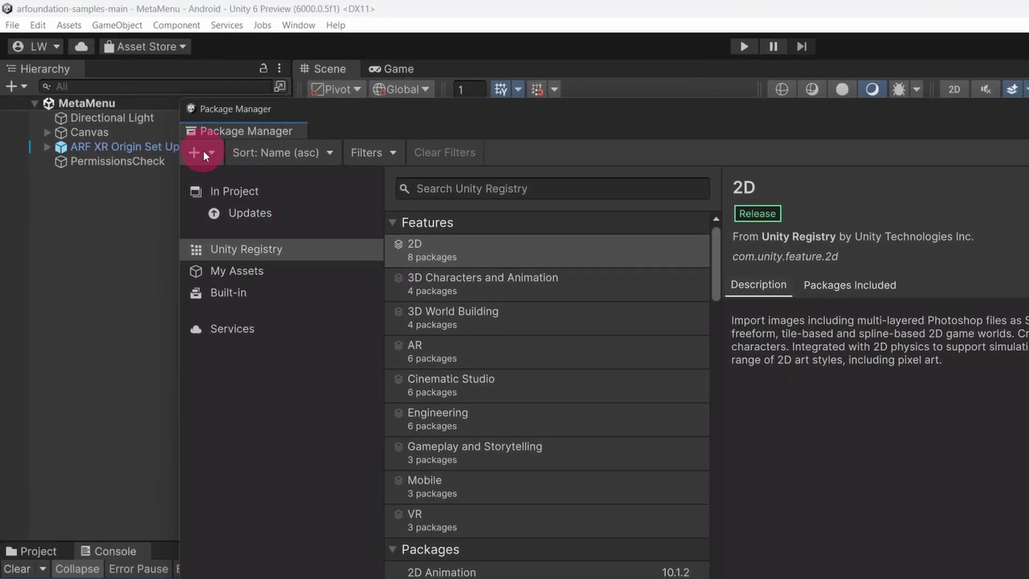
pyautogui.click(213, 154)
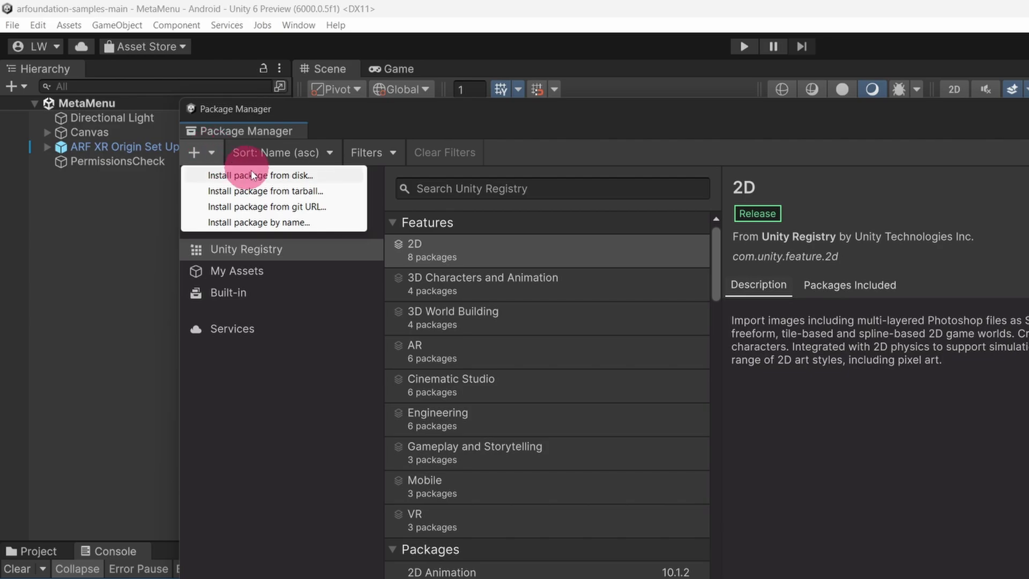
pyautogui.click(322, 221)
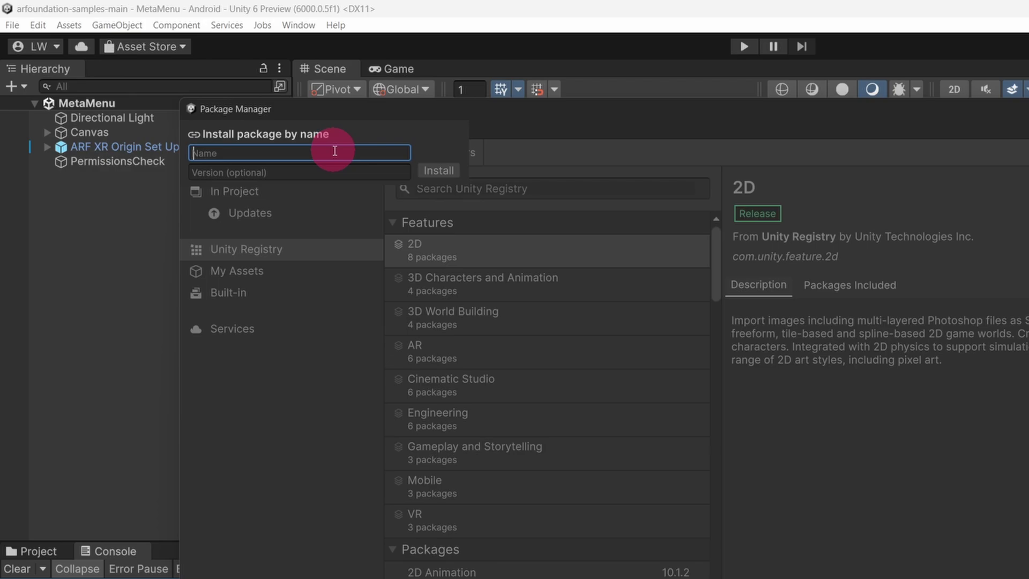
pyautogui.write('com.unity.nuget.newtonsoft-json')
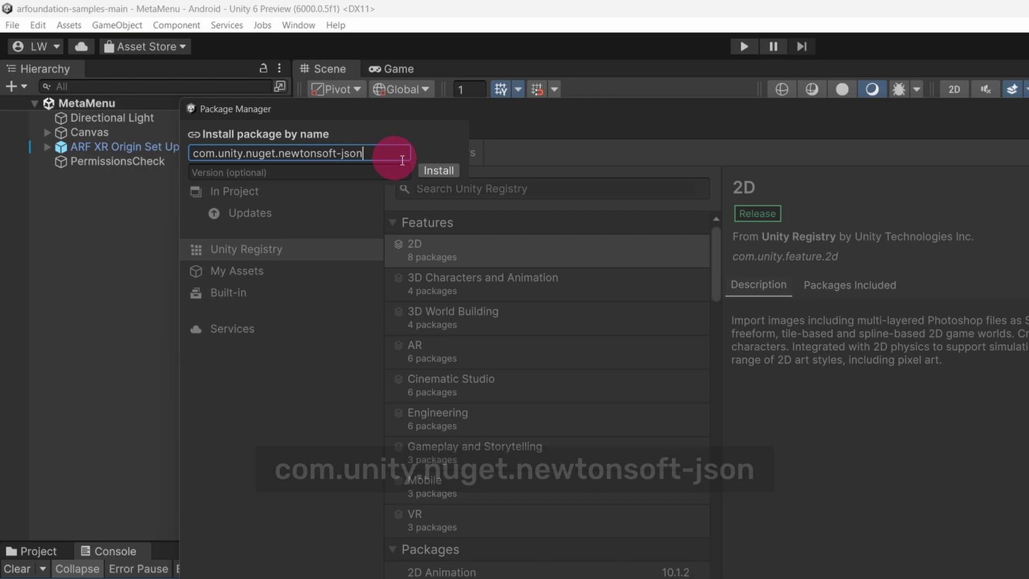
pyautogui.click(438, 170)
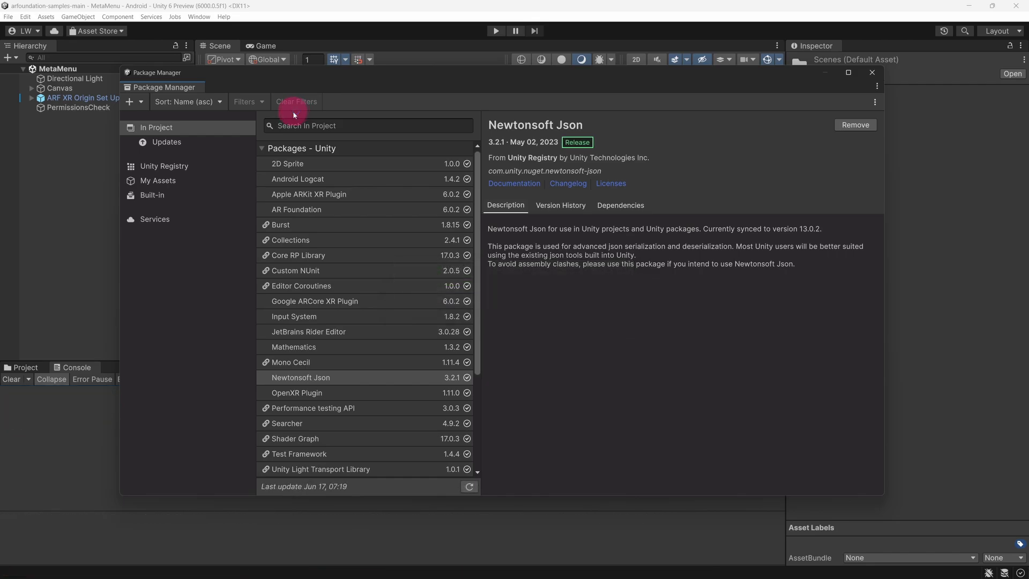
# Review the project's installed packages: AR Foundation, OpenXR Plugin, Unity OpenXR Meta, XR Interaction Toolkit
pyautogui.click(557, 206)
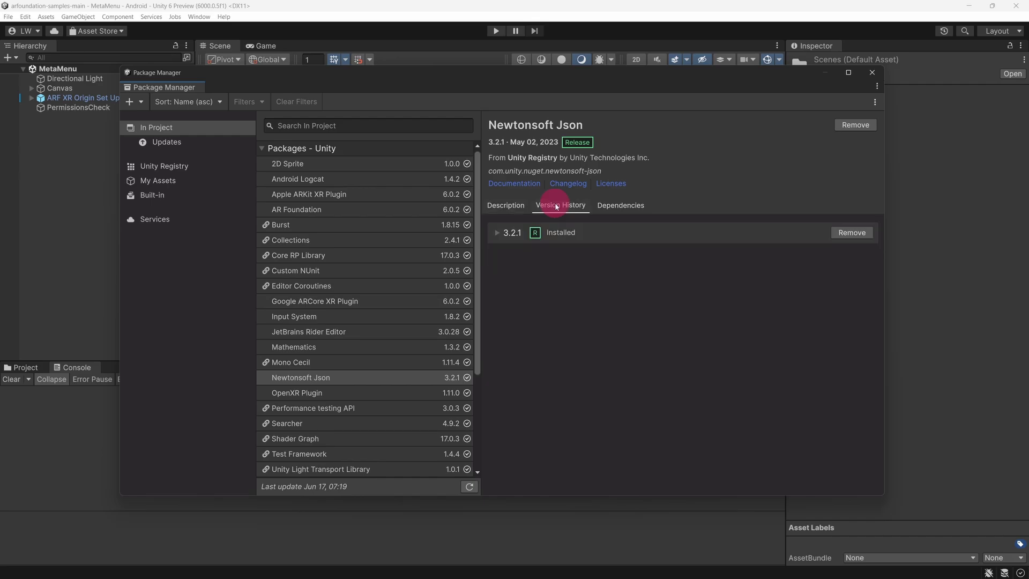
pyautogui.click(181, 142)
pyautogui.click(179, 130)
pyautogui.click(395, 209)
pyautogui.scroll(-2, 481, 266)
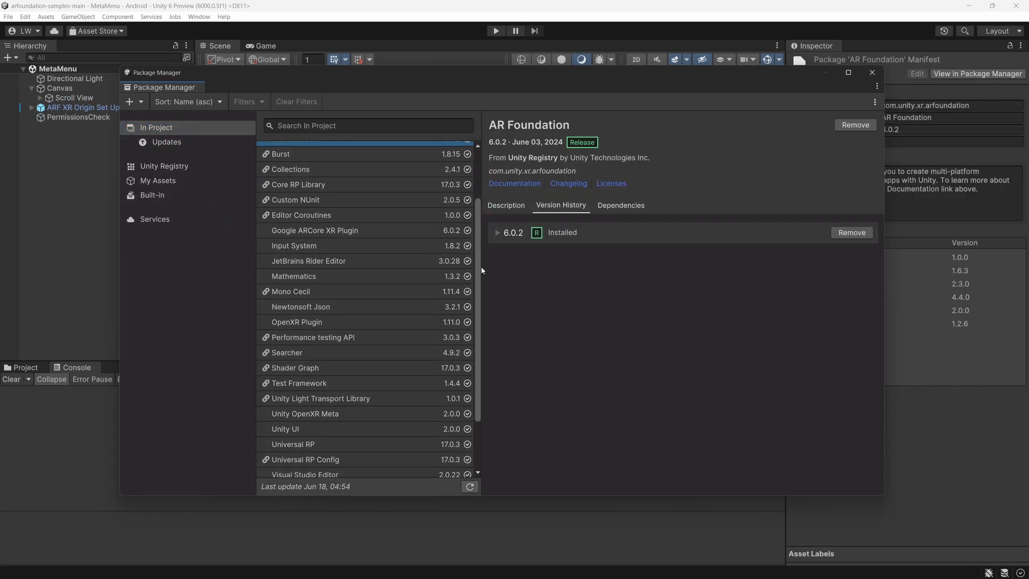
pyautogui.scroll(-2, 481, 266)
pyautogui.click(475, 291)
pyautogui.click(402, 349)
pyautogui.click(425, 439)
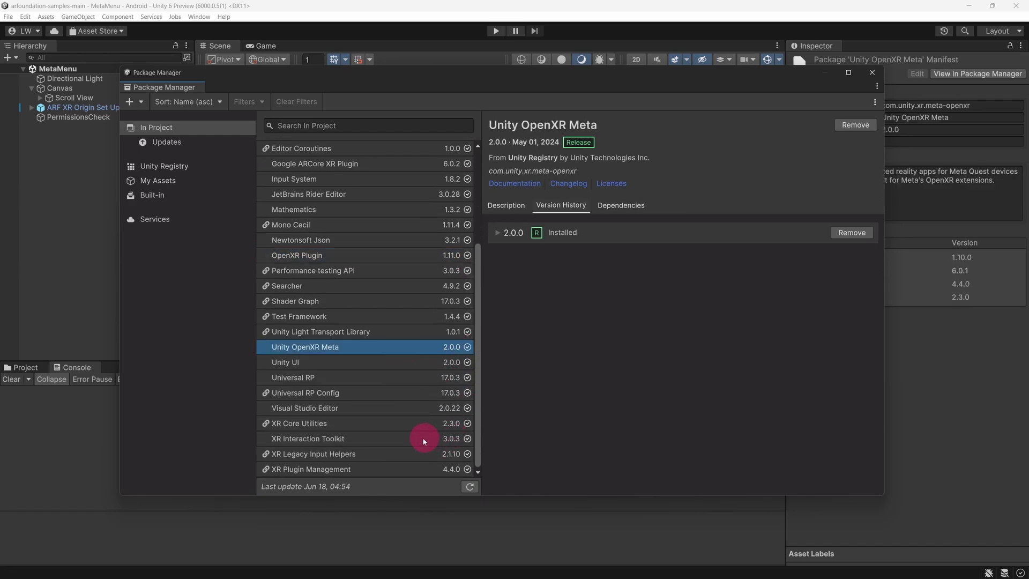
# Update XR Plugin Management to 4.4.1 and close the Package Manager
pyautogui.click(419, 470)
pyautogui.click(853, 243)
pyautogui.click(535, 311)
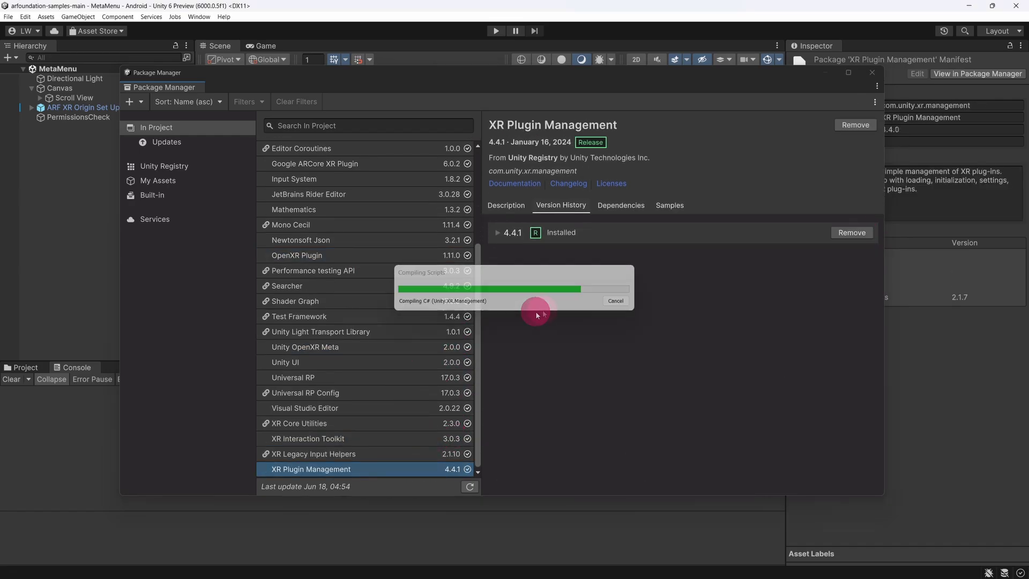
pyautogui.click(871, 73)
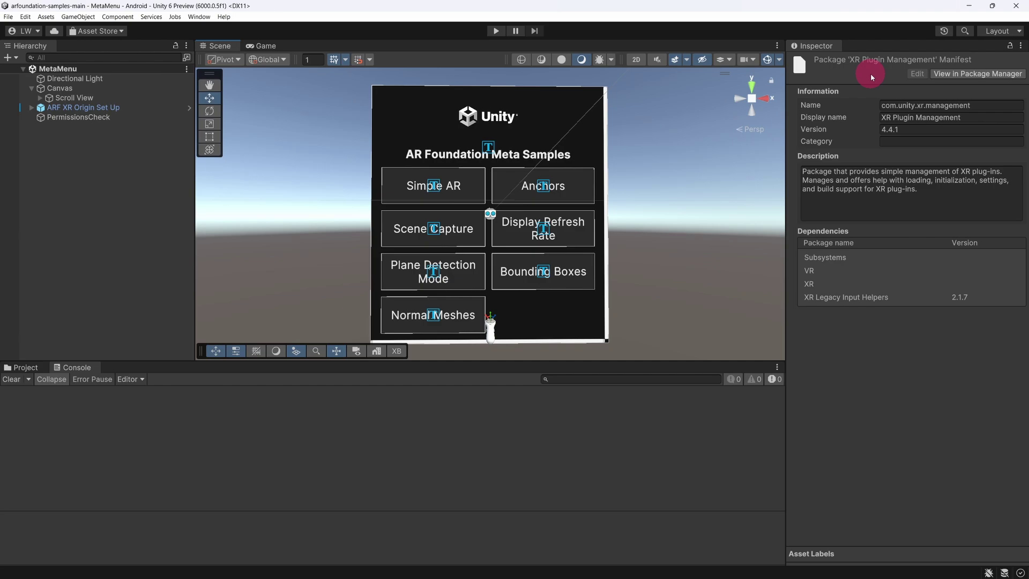
# In Player settings, add Vulkan and remove OpenGLES3 from the graphics APIs
pyautogui.click(26, 18)
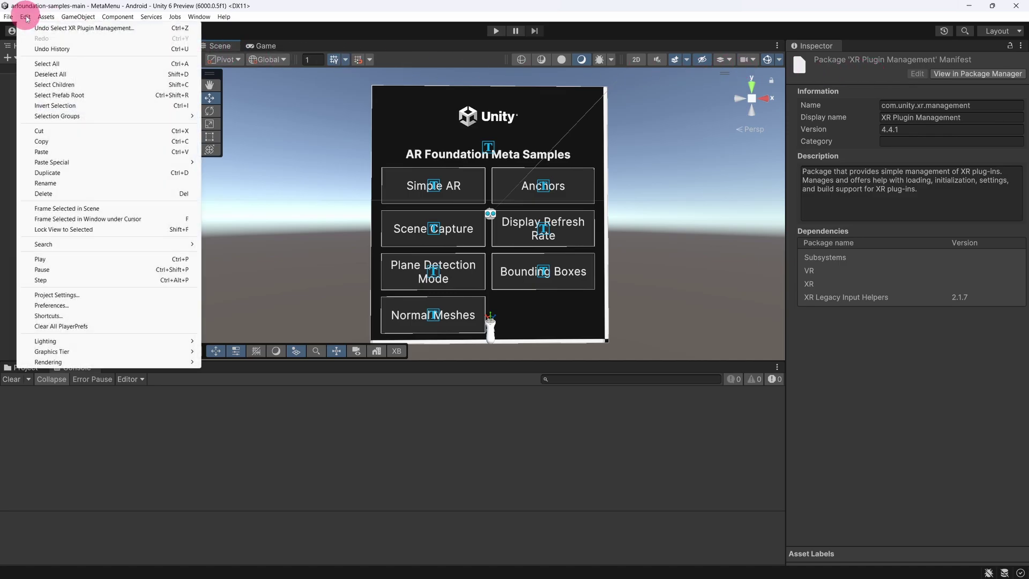
pyautogui.click(96, 295)
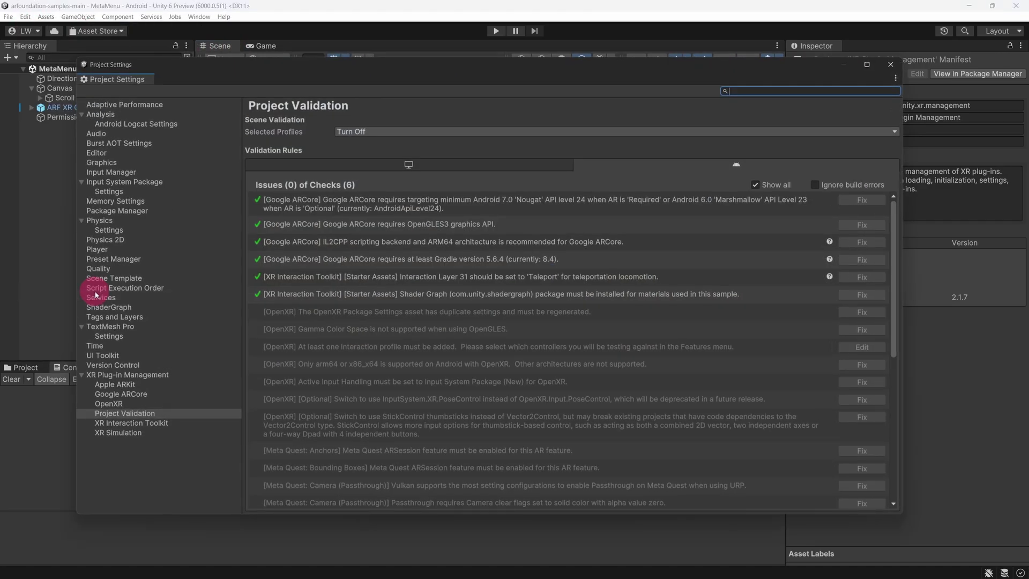
pyautogui.click(107, 252)
pyautogui.moveTo(897, 192); pyautogui.dragTo(888, 242)
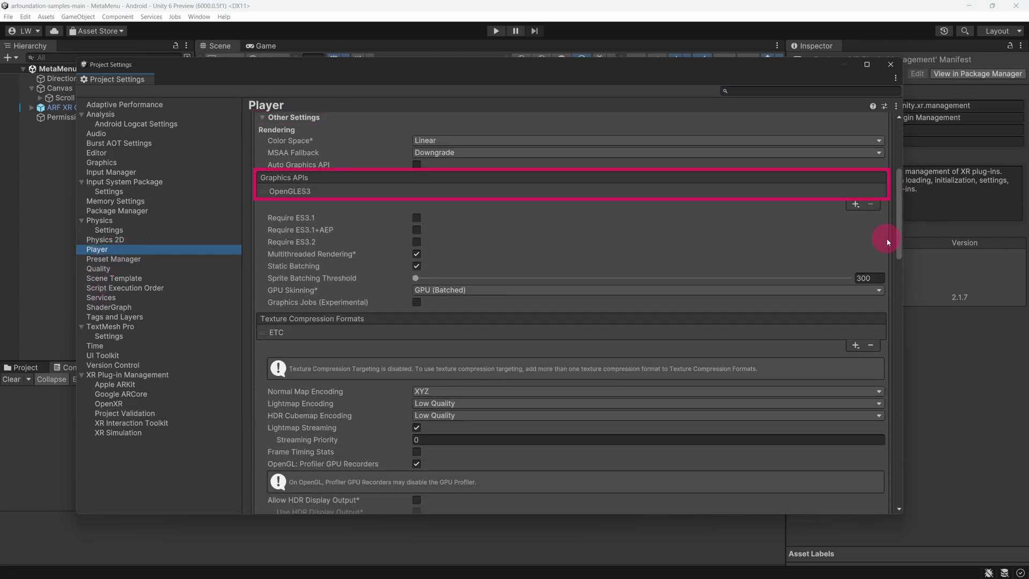
pyautogui.click(322, 191)
pyautogui.click(856, 205)
pyautogui.click(875, 226)
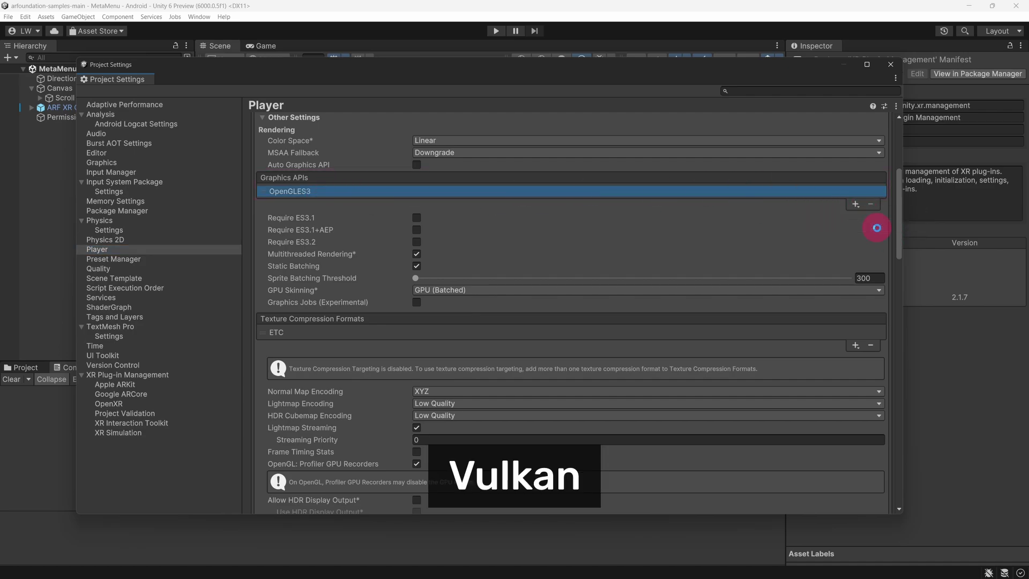
pyautogui.click(872, 213)
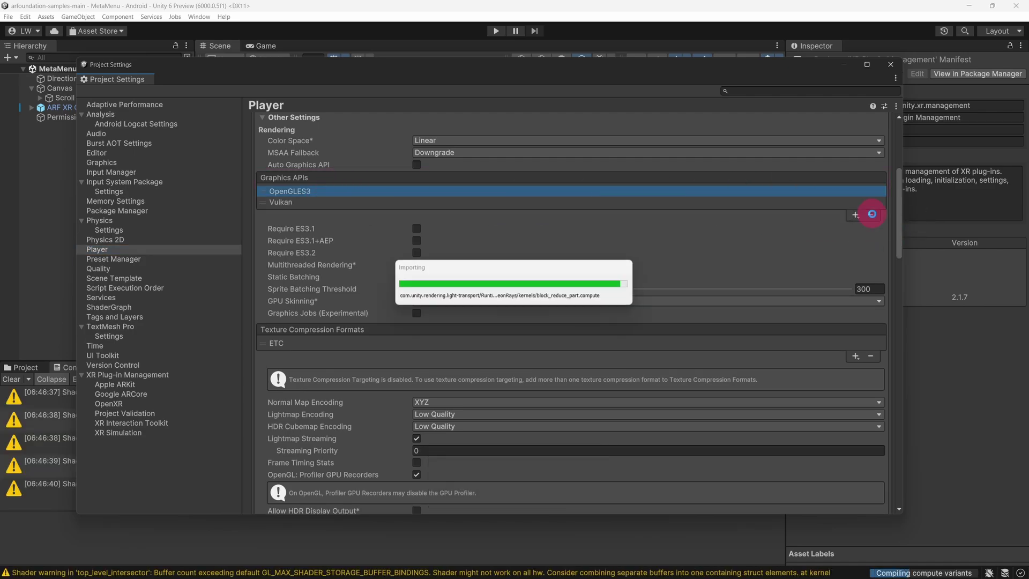
# Set the Minimum API Level to Android 12L (API level 32)
pyautogui.moveTo(898, 214); pyautogui.dragTo(894, 327)
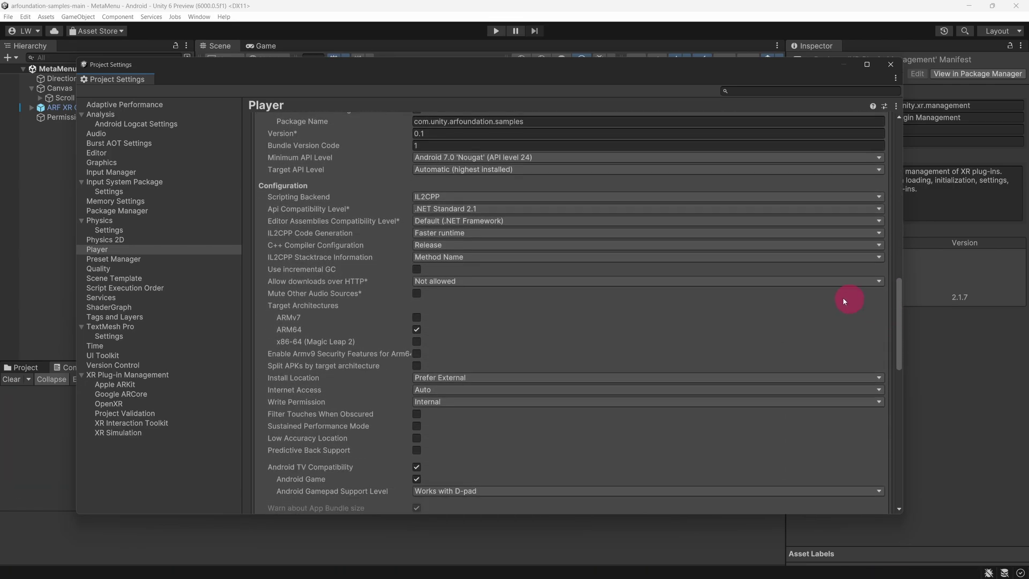
pyautogui.click(631, 158)
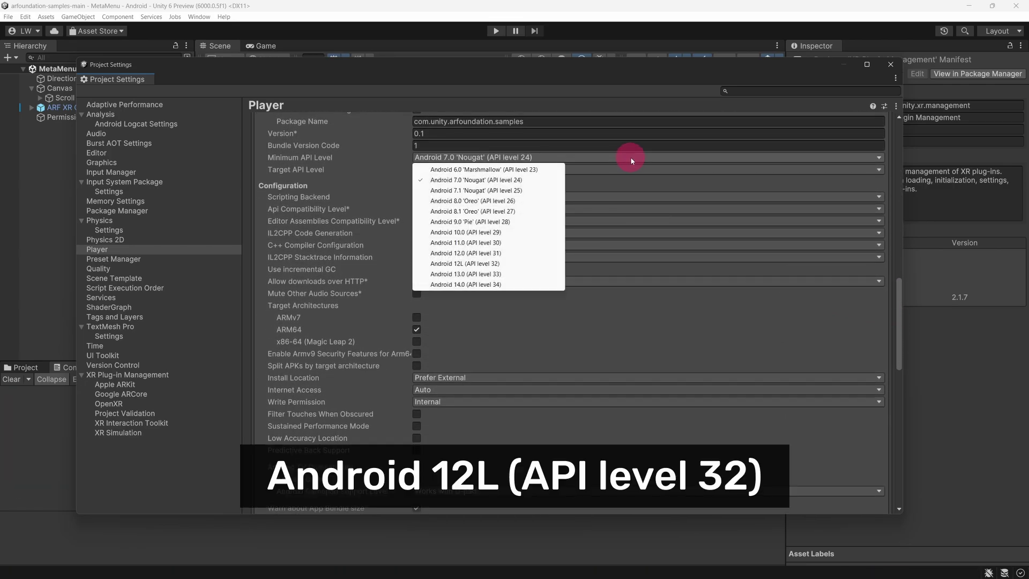
pyautogui.click(519, 263)
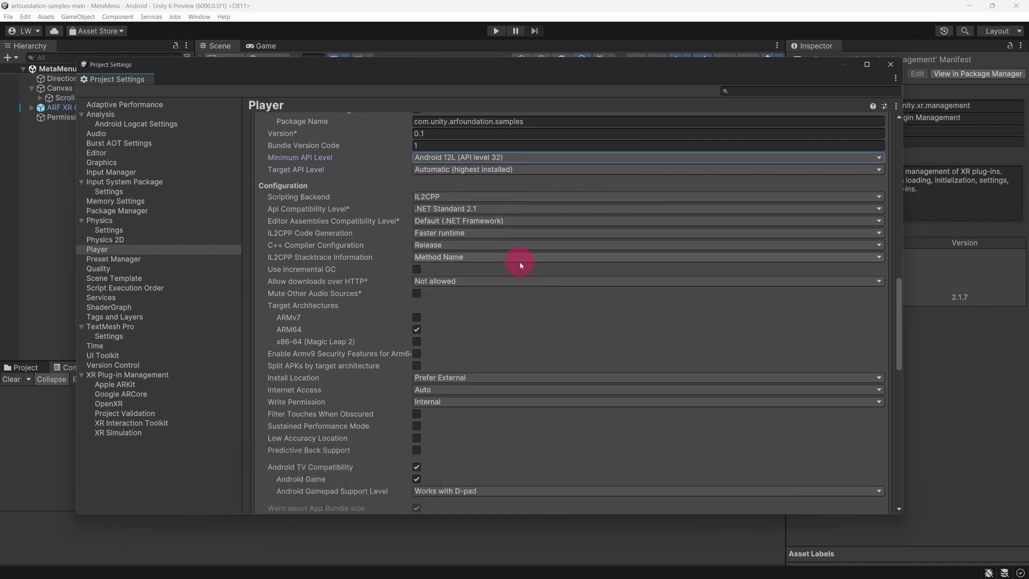
pyautogui.click(196, 378)
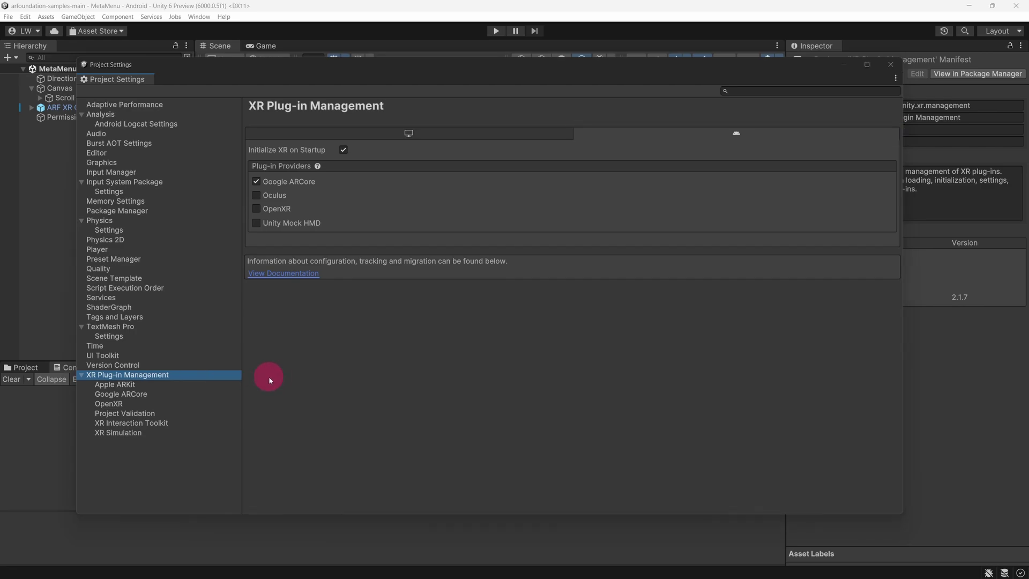
# Enable OpenXR instead of Google ARCore, review its Meta Quest features, and close Project Settings
pyautogui.click(258, 208)
pyautogui.click(256, 181)
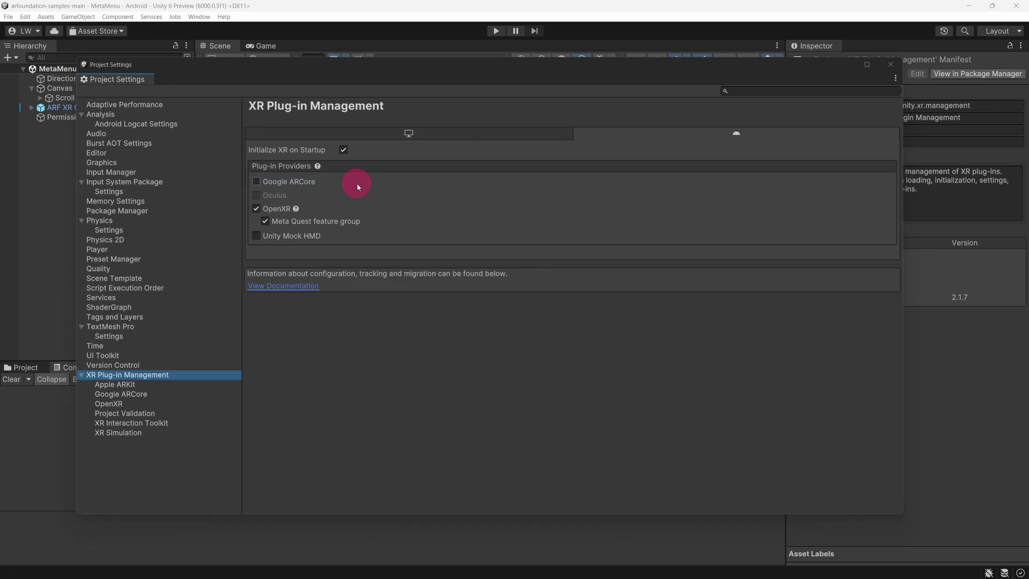
pyautogui.click(150, 409)
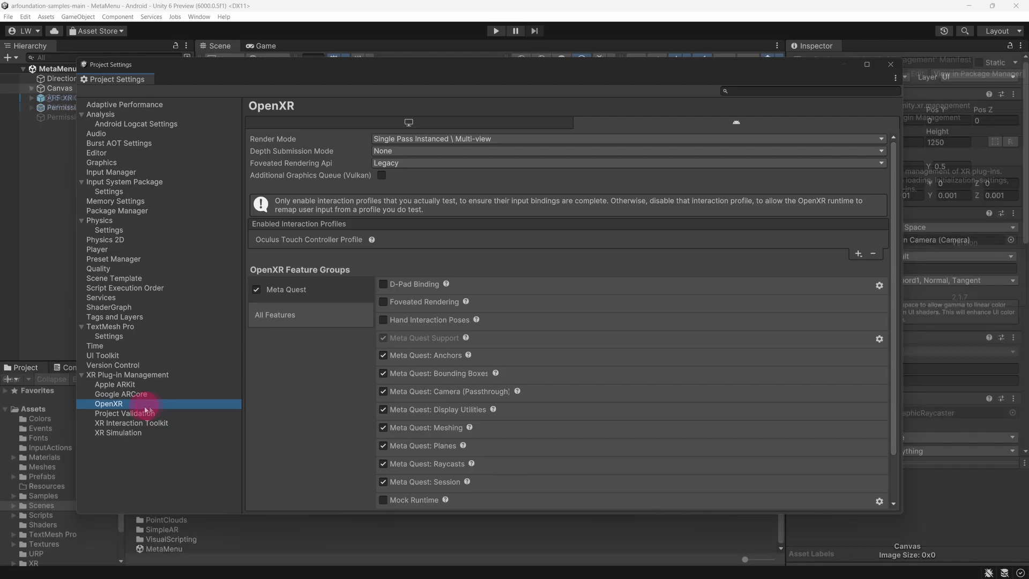
pyautogui.click(892, 65)
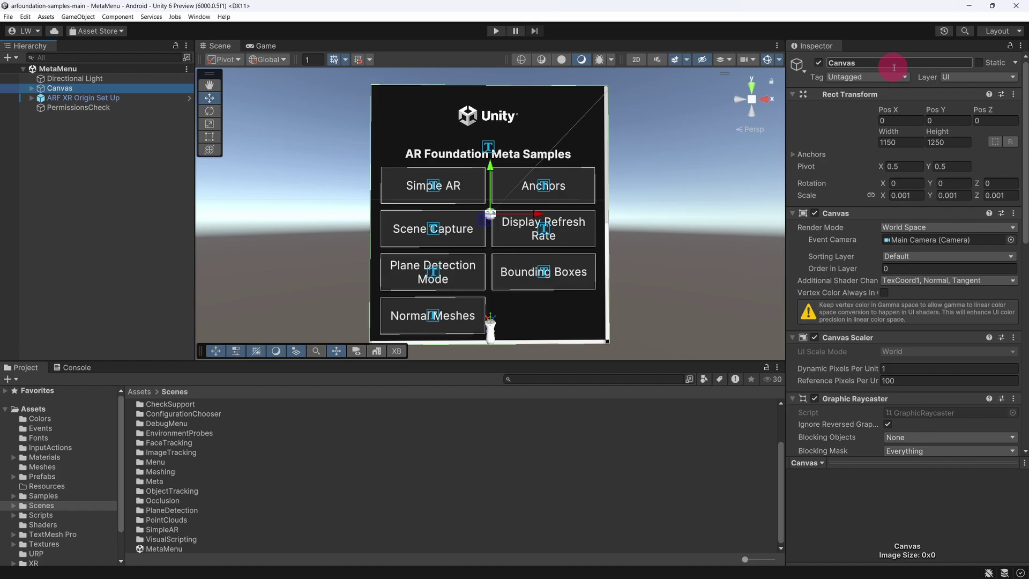
# In Build Profiles, set Run Device to Oculus Quest 3 and Build And Run on the headset
pyautogui.click(8, 17)
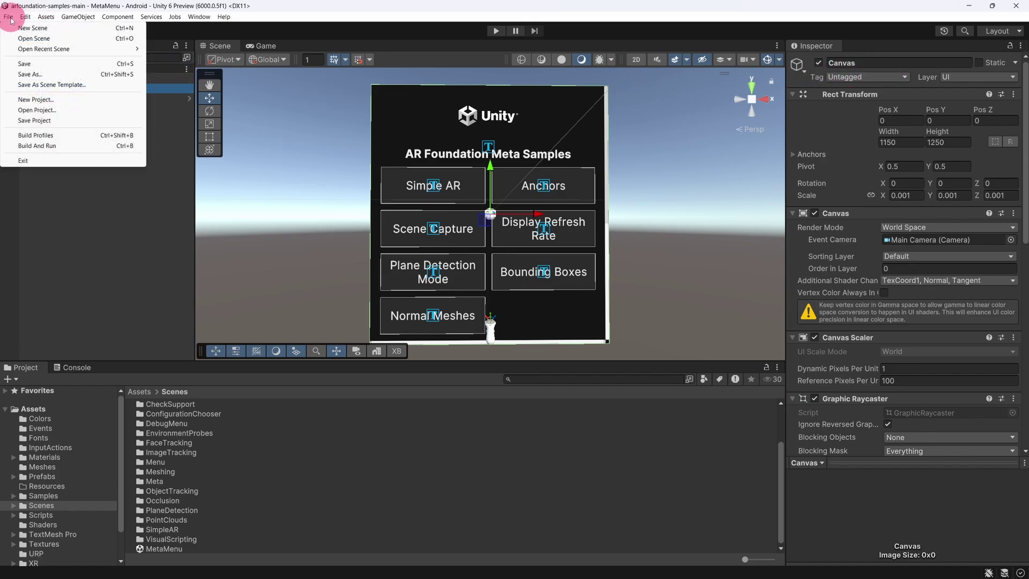
pyautogui.click(69, 135)
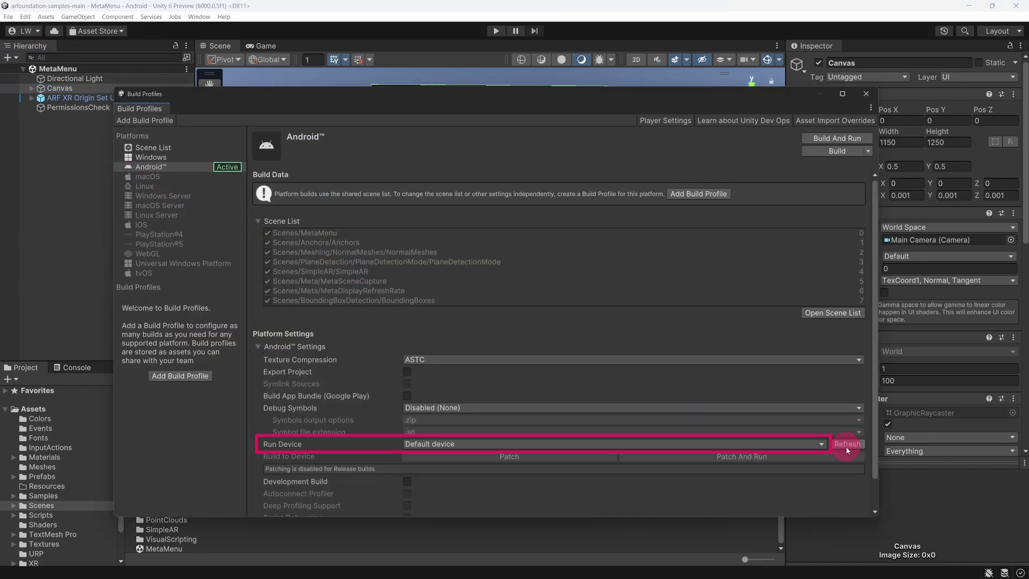
pyautogui.click(822, 445)
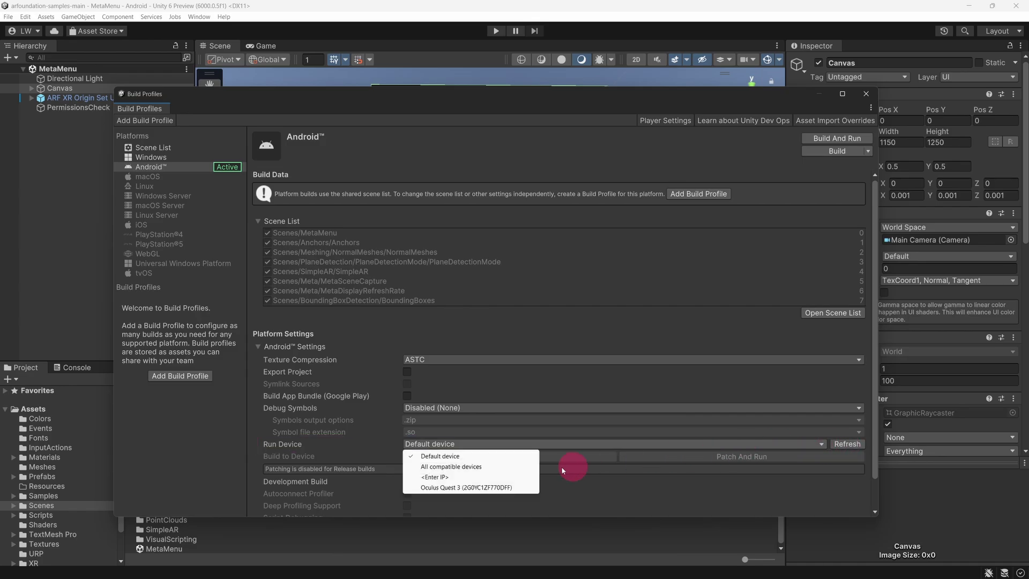
pyautogui.click(503, 488)
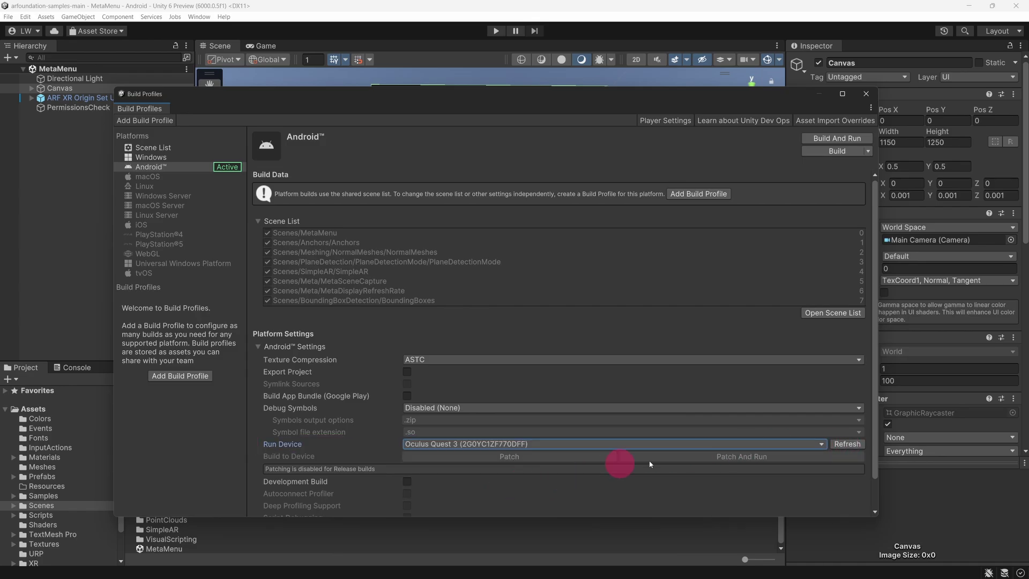
pyautogui.click(825, 140)
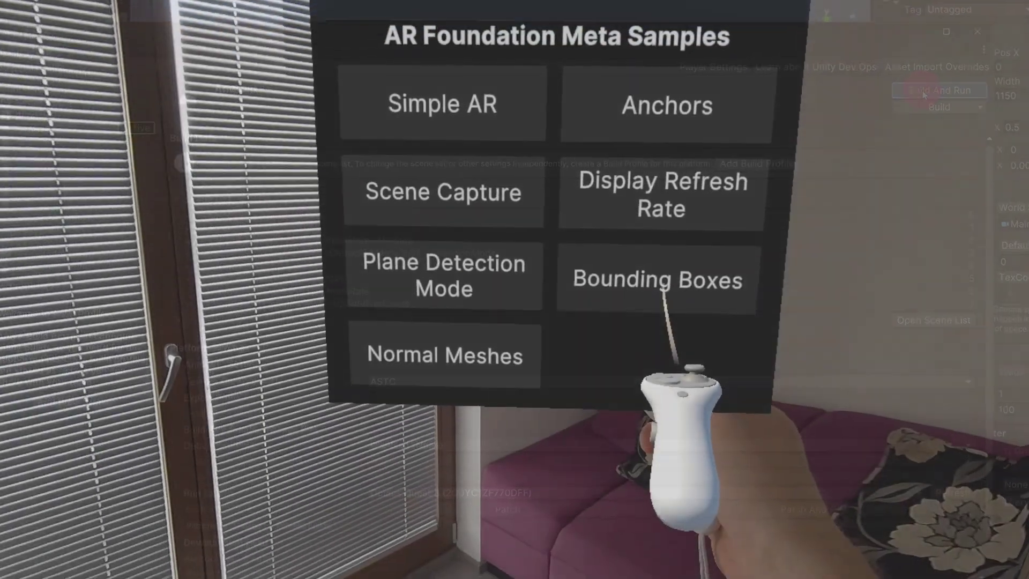